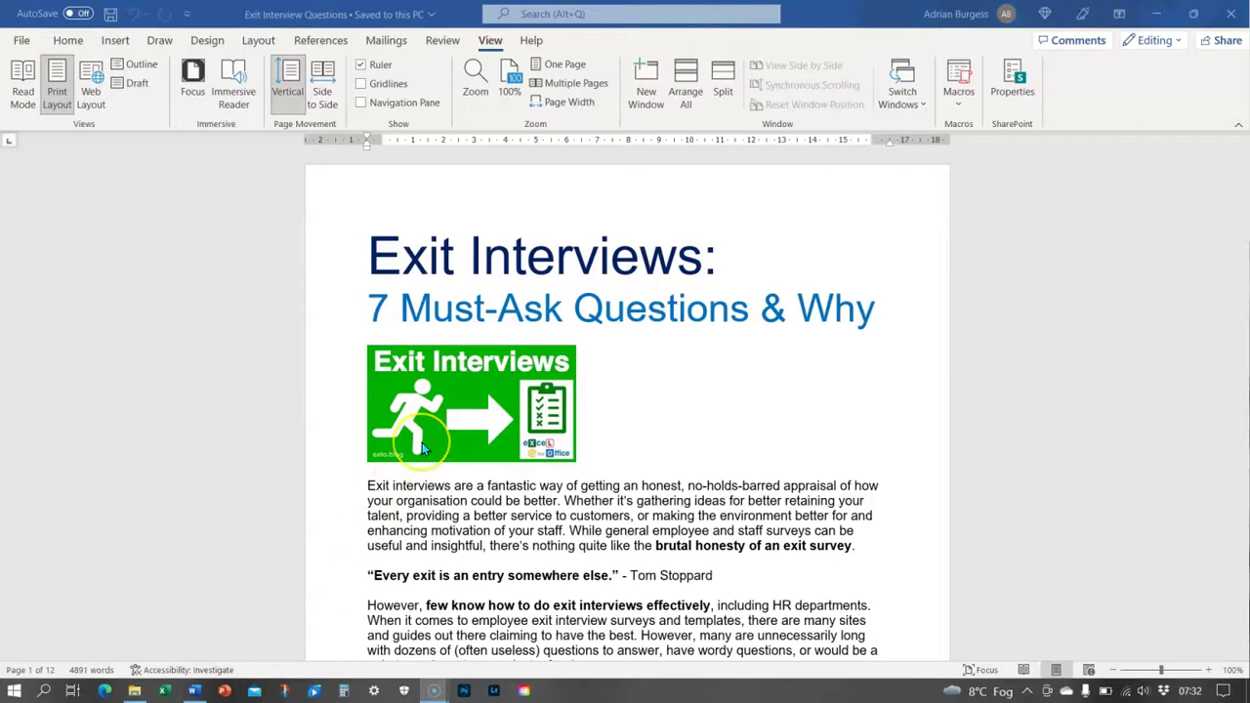
# Step: Scroll through the opening page and place the insertion point in the title
pyautogui.scroll(-3, 422, 443)
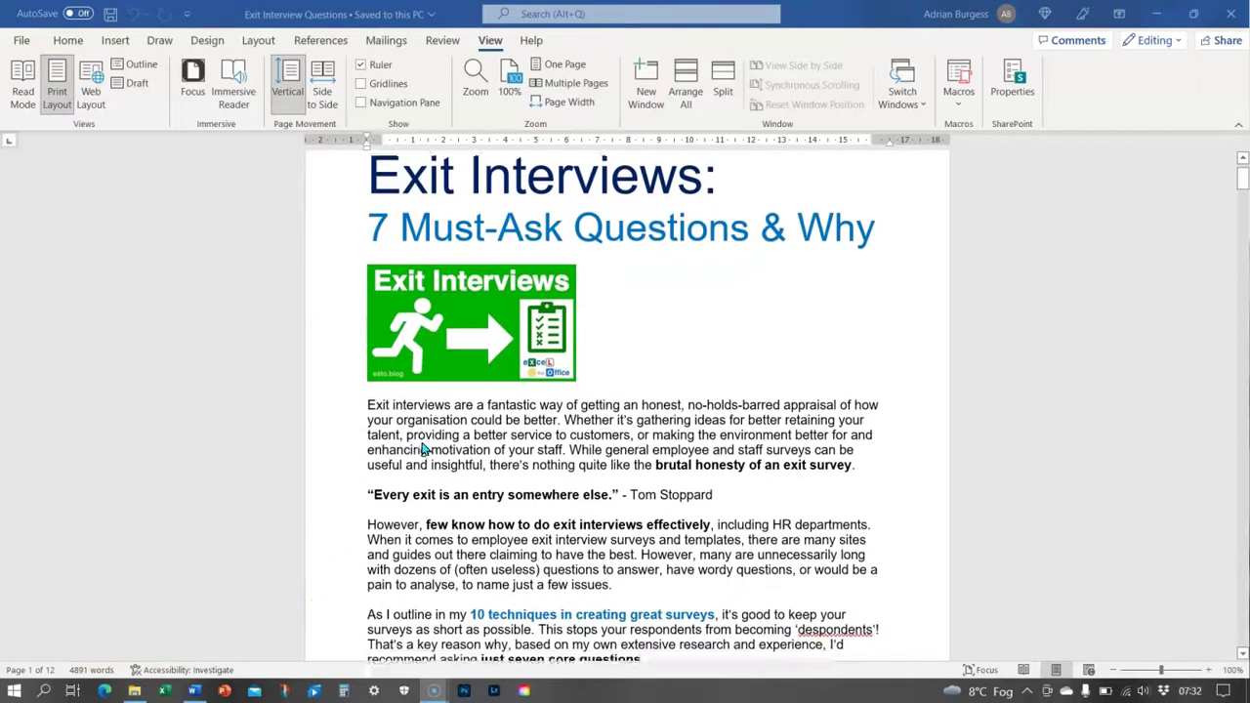
pyautogui.scroll(2, 424, 447)
pyautogui.scroll(1, 424, 447)
pyautogui.scroll(-5, 424, 447)
pyautogui.scroll(-15, 424, 447)
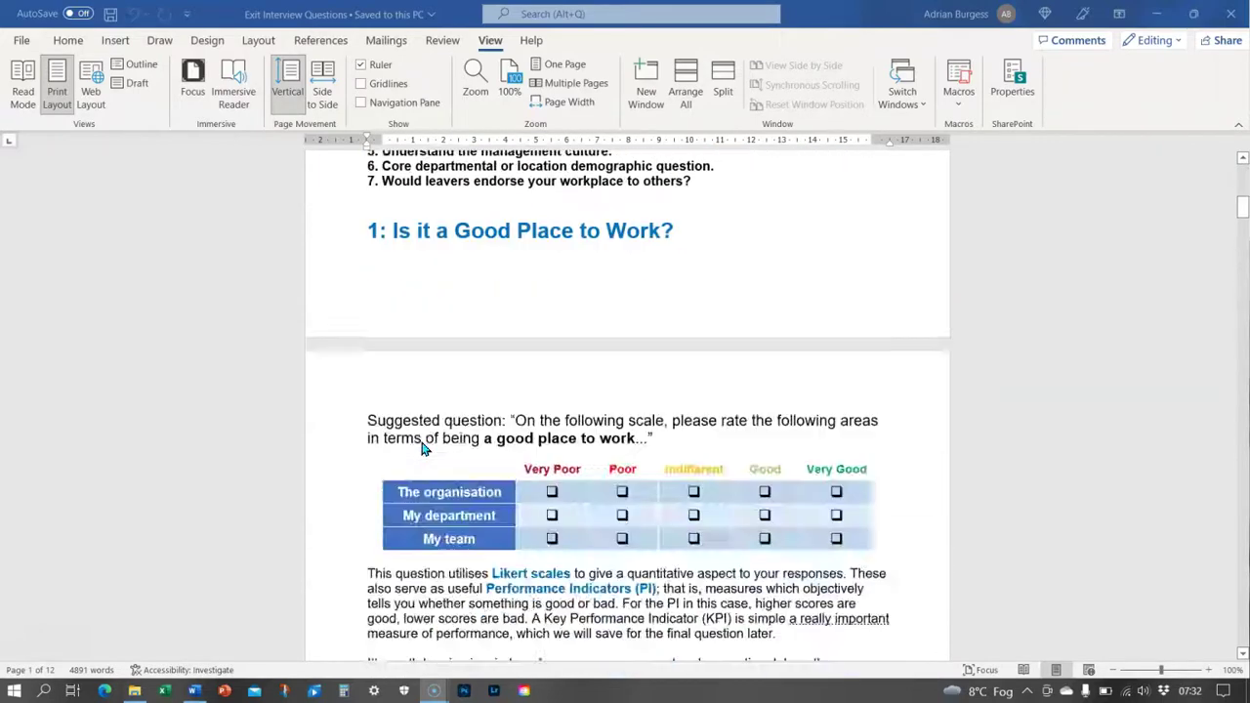
pyautogui.scroll(-15, 423, 447)
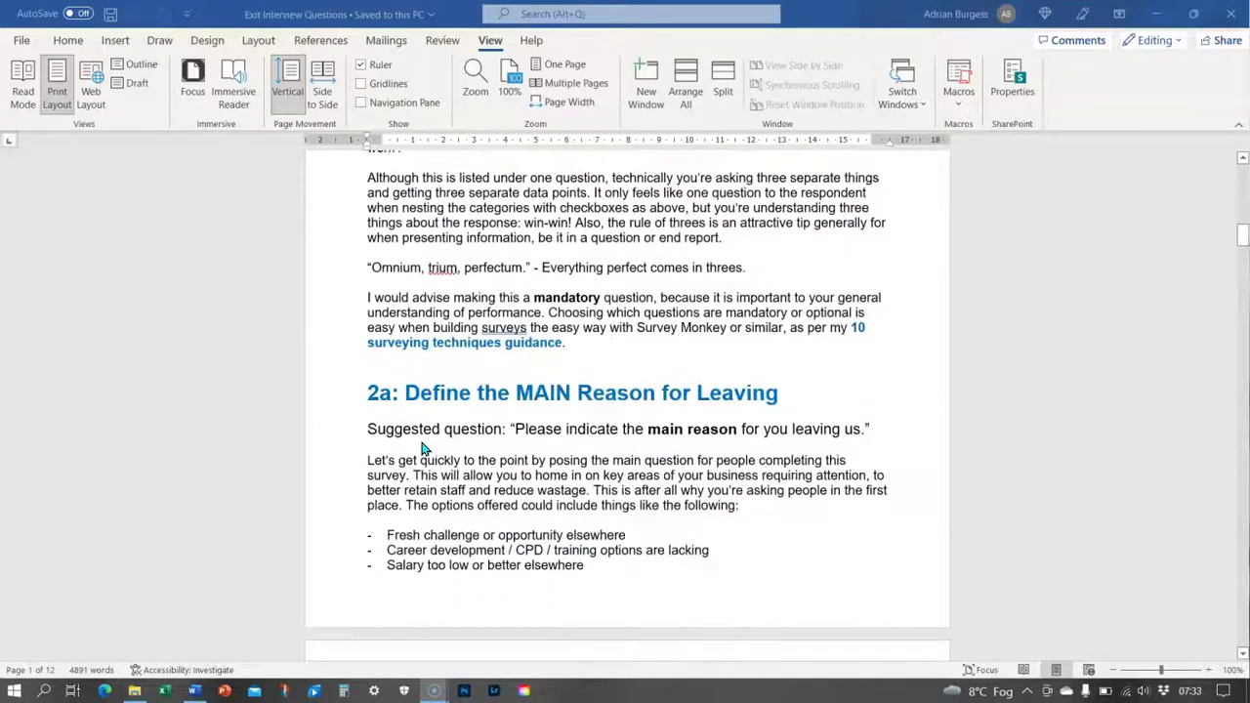
pyautogui.scroll(20, 423, 447)
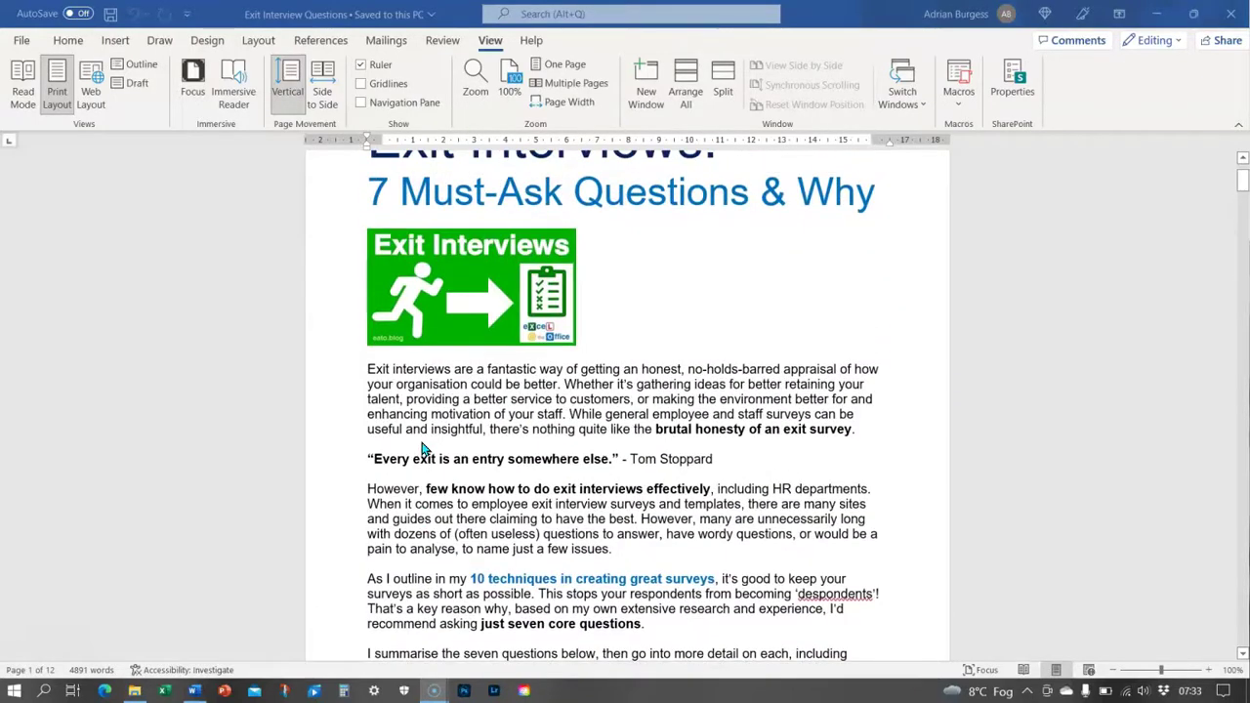
pyautogui.scroll(3, 424, 448)
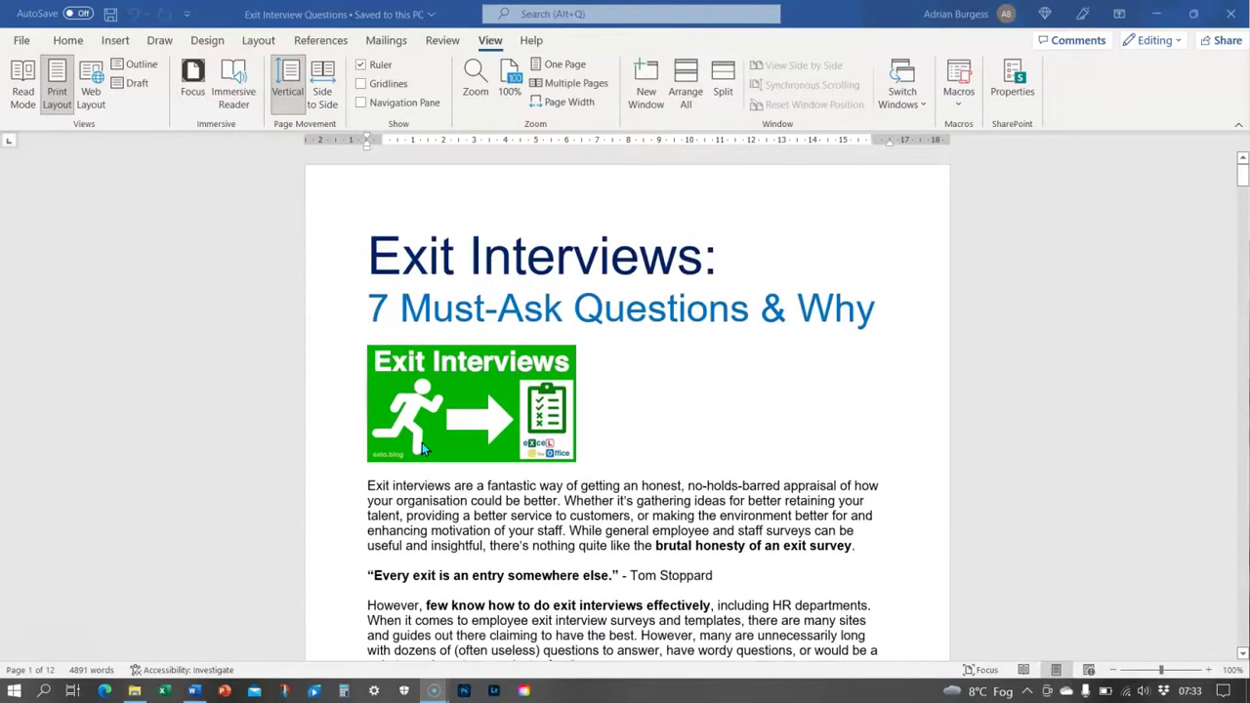
pyautogui.click(605, 290)
pyautogui.click(511, 82)
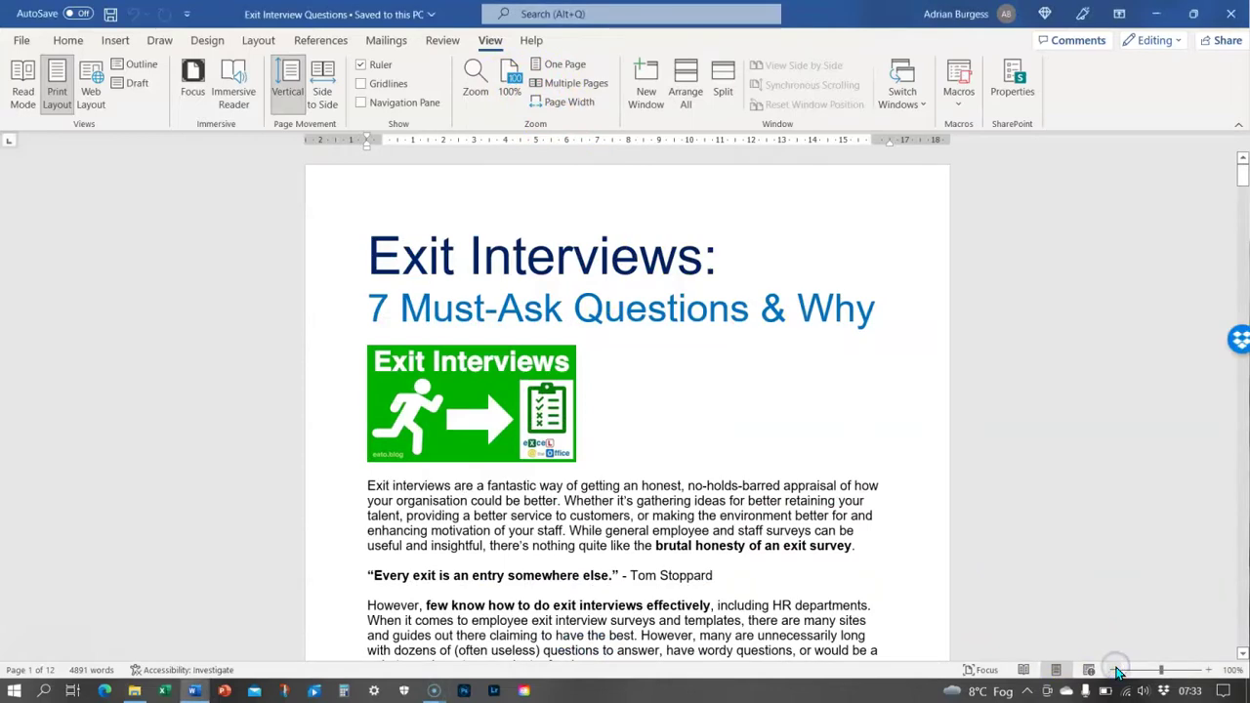
# Step: Zoom the page out to 80%, in to 130%, then back to 100%
pyautogui.click(1116, 670)
pyautogui.click(1116, 670)
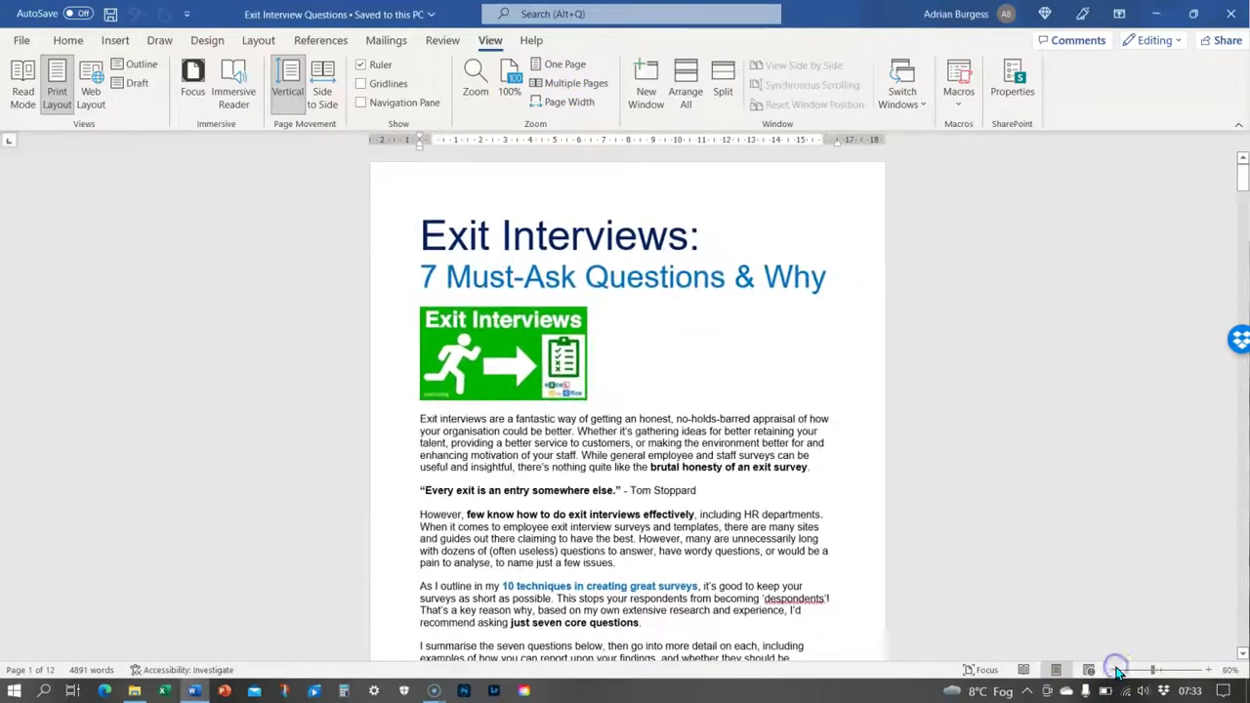
pyautogui.click(1208, 669)
pyautogui.click(1209, 670)
pyautogui.click(1209, 669)
pyautogui.click(1209, 670)
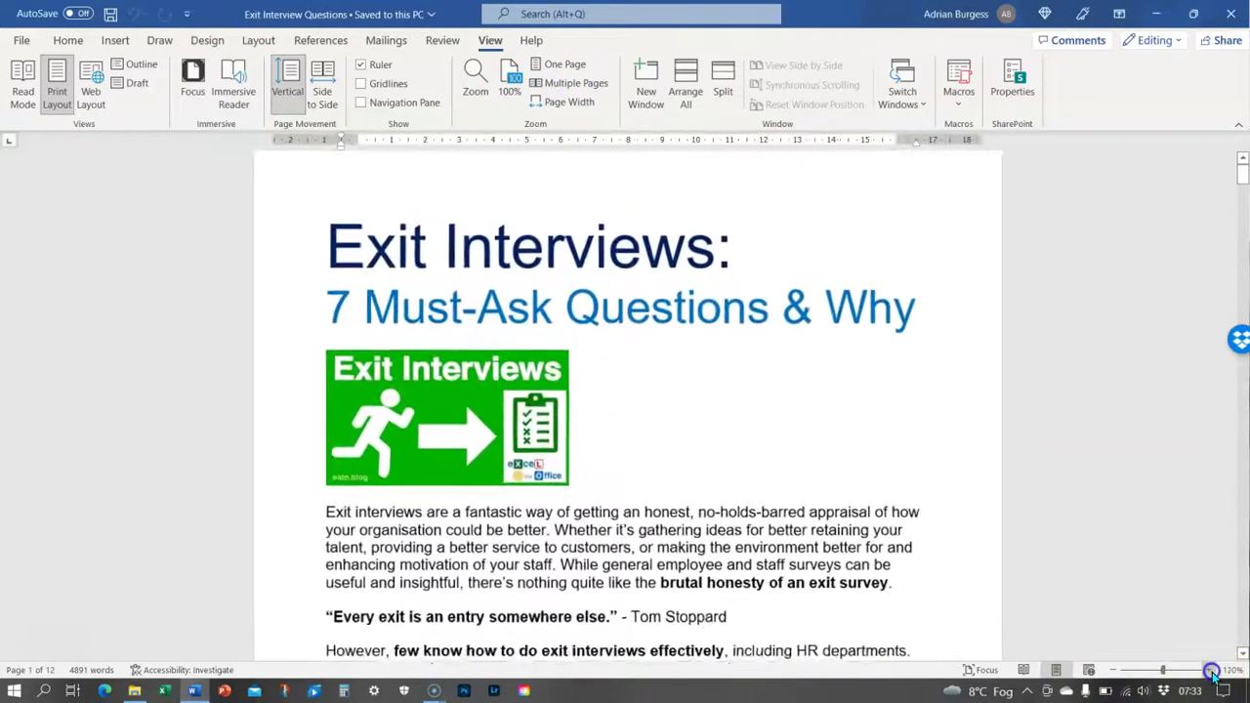
pyautogui.click(1211, 670)
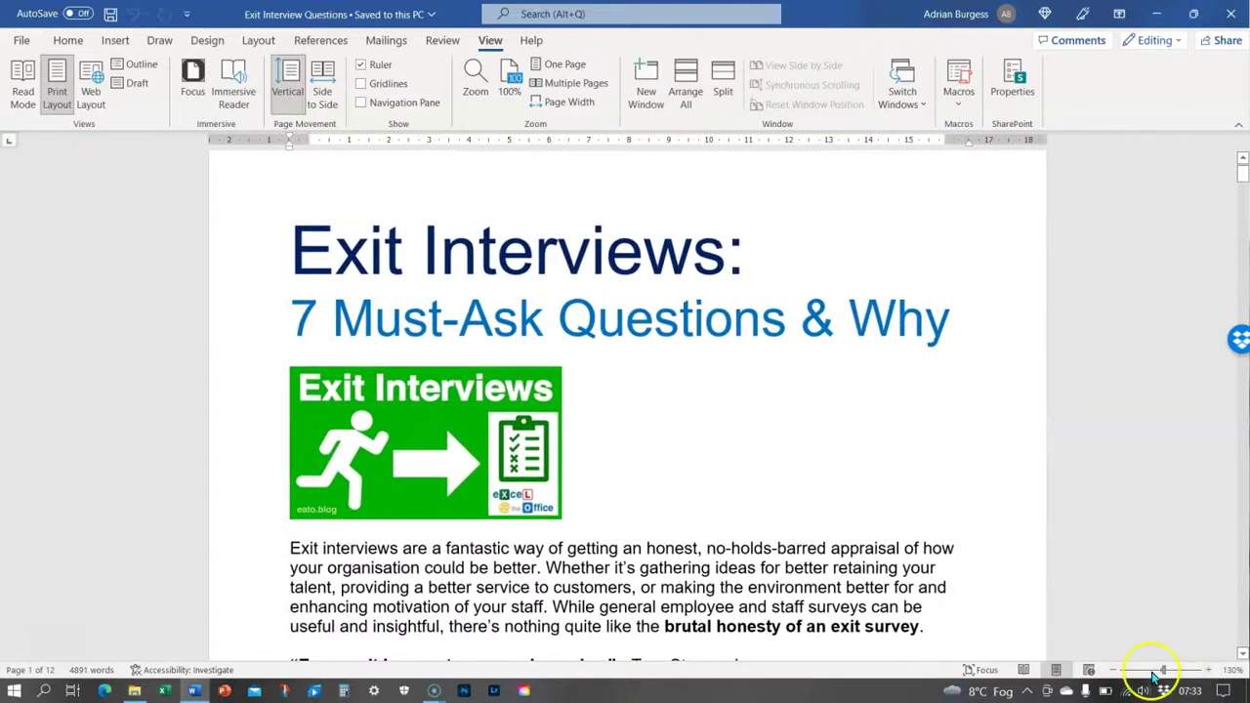
pyautogui.click(1116, 670)
pyautogui.click(1116, 669)
pyautogui.click(1116, 669)
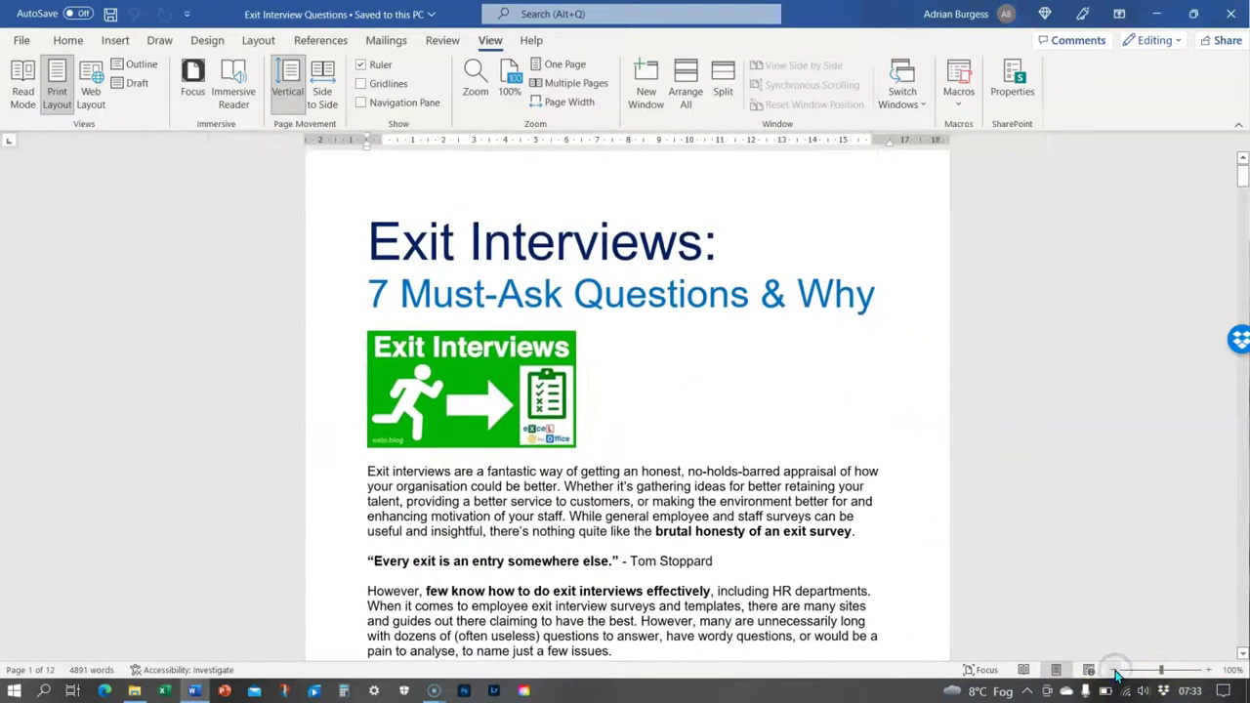
# Step: Show Multiple Pages across the window and zoom them in to 90%
pyautogui.click(512, 80)
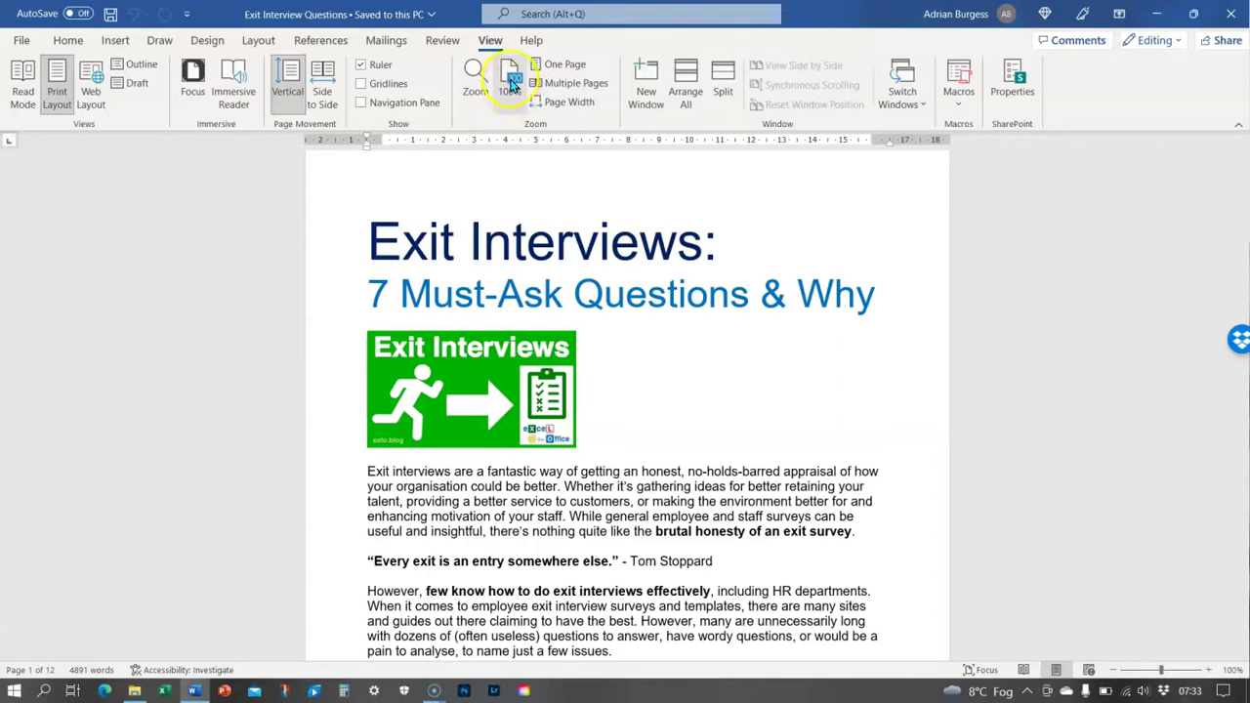
pyautogui.click(513, 89)
pyautogui.scroll(-15, 709, 354)
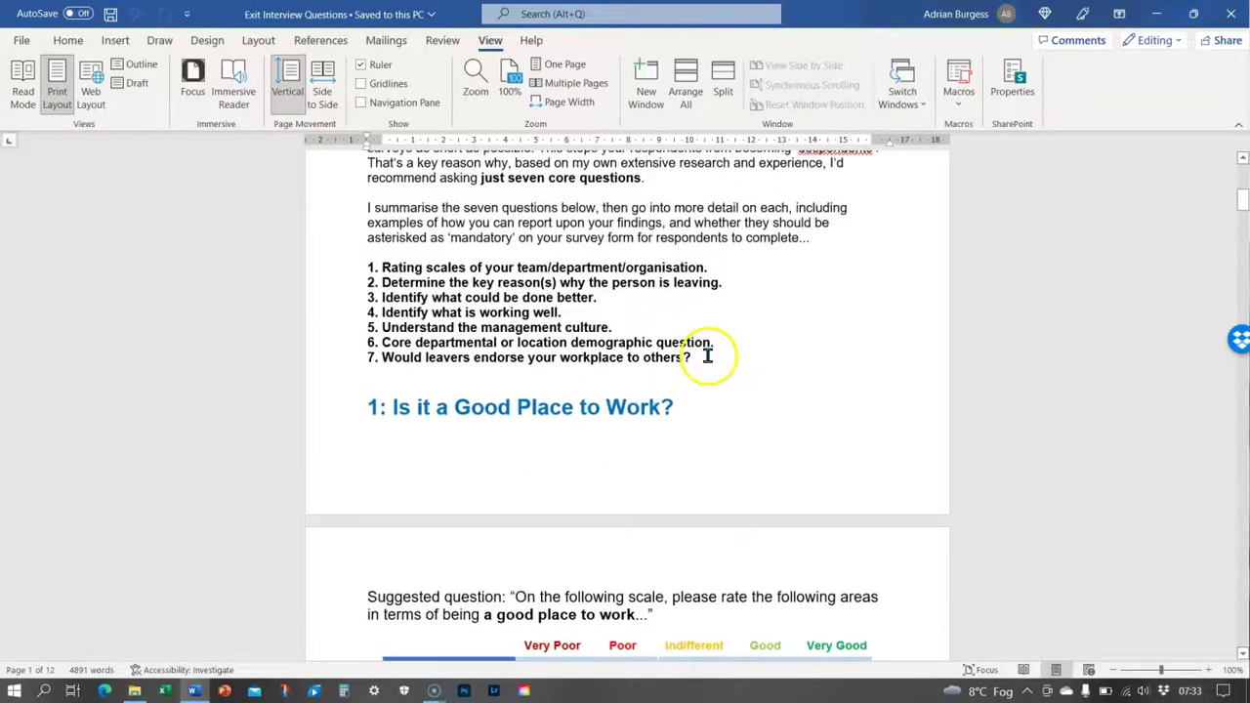
pyautogui.scroll(-10, 708, 356)
pyautogui.scroll(20, 708, 355)
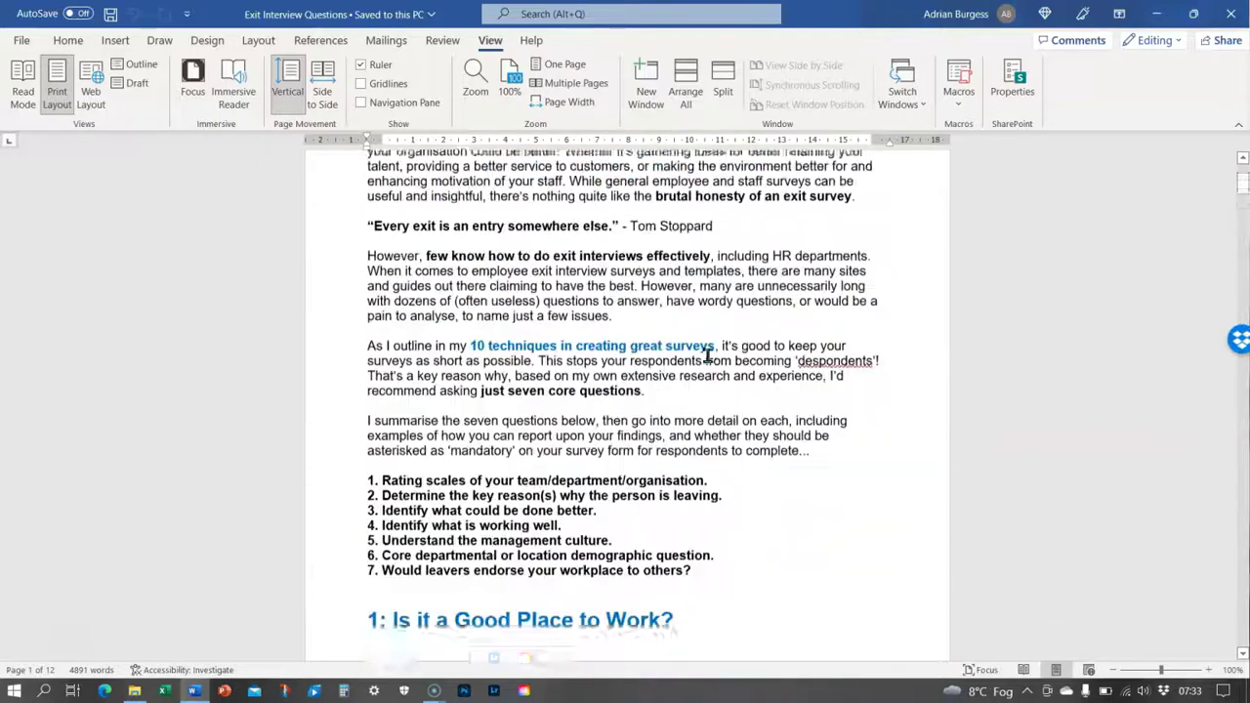
pyautogui.scroll(1, 708, 355)
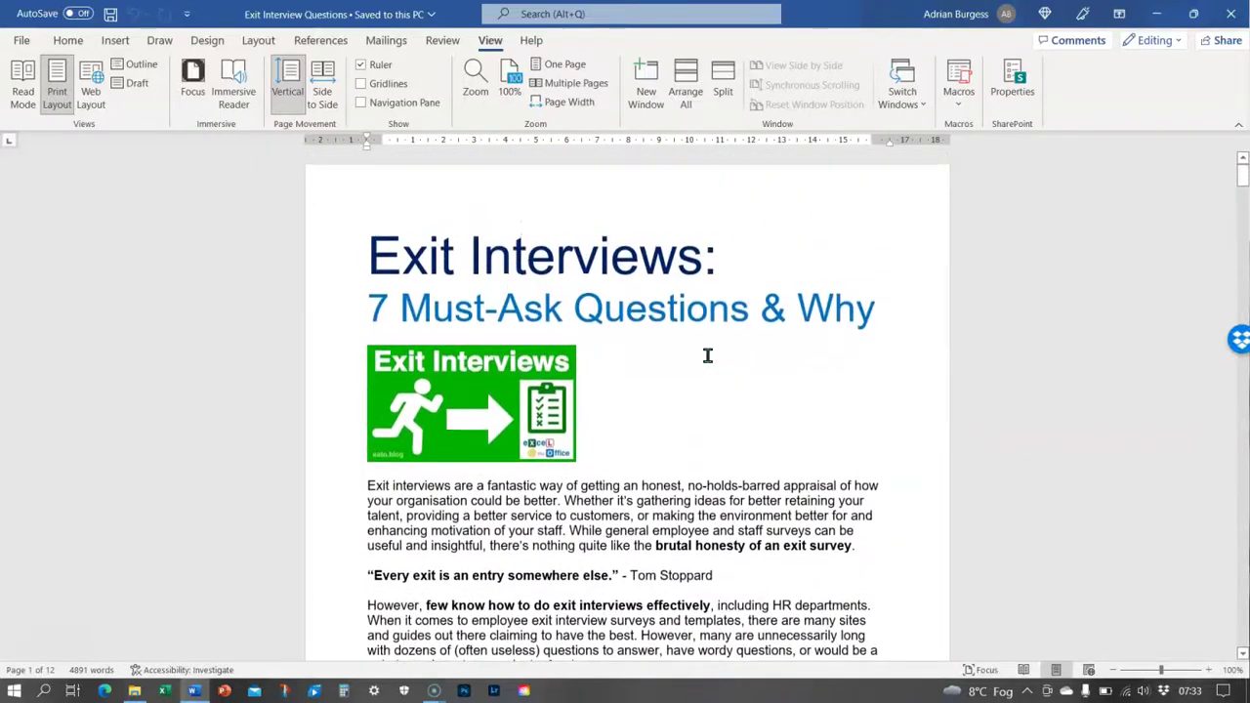
pyautogui.click(574, 85)
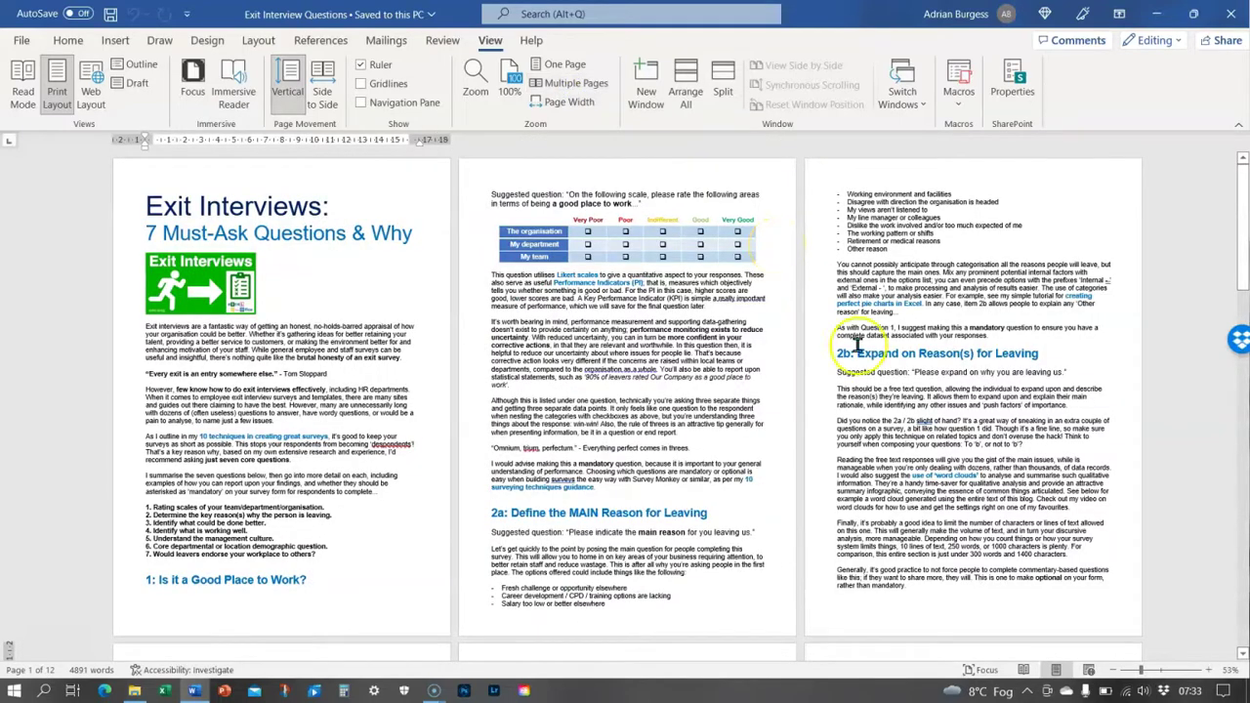
pyautogui.click(1210, 674)
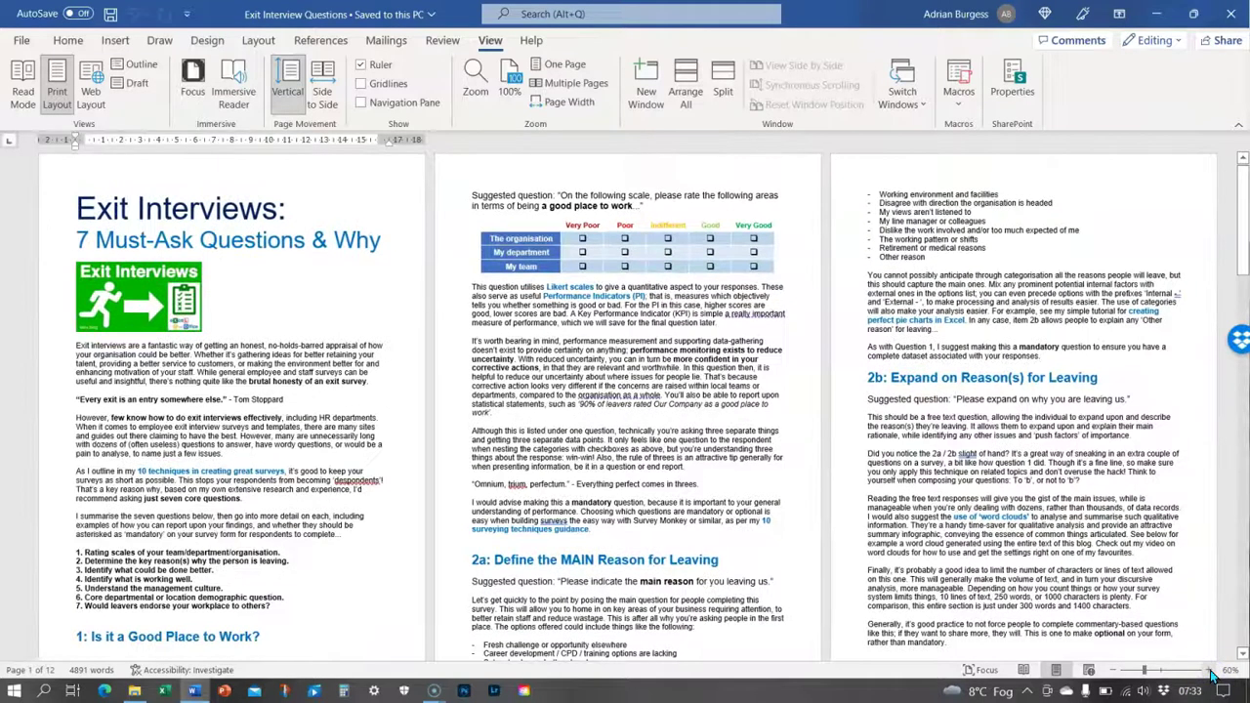
pyautogui.click(1210, 674)
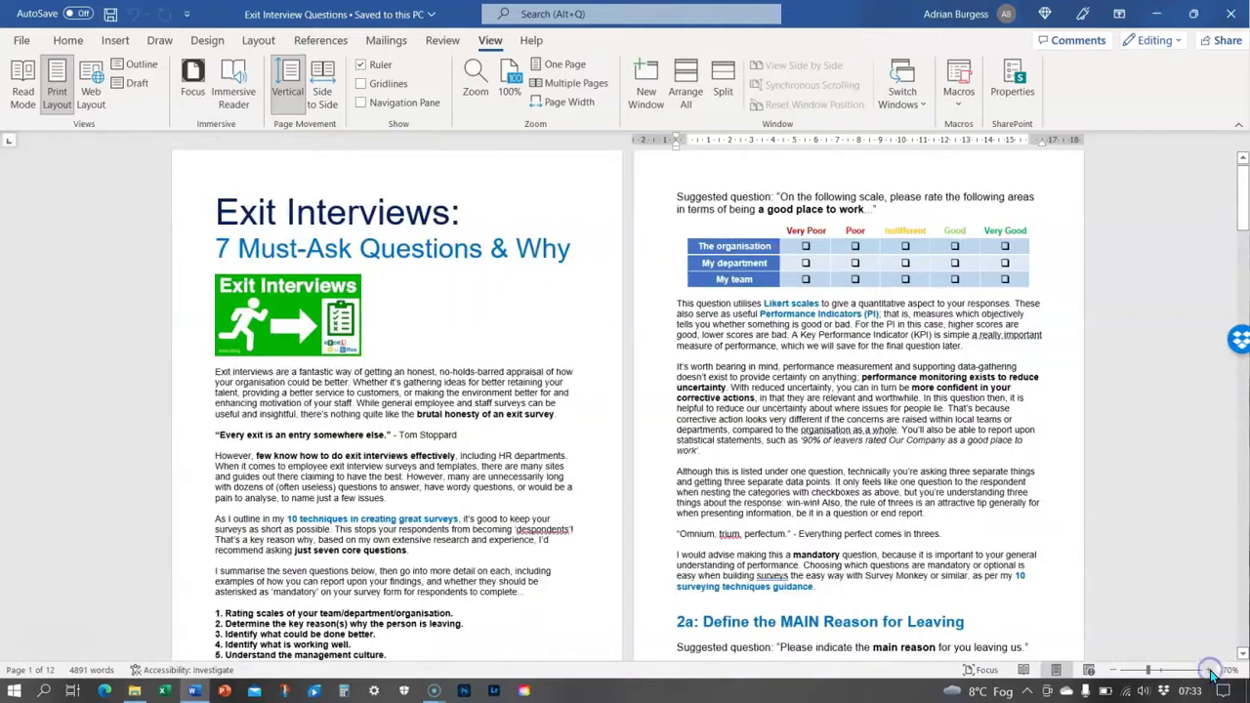
pyautogui.click(1210, 674)
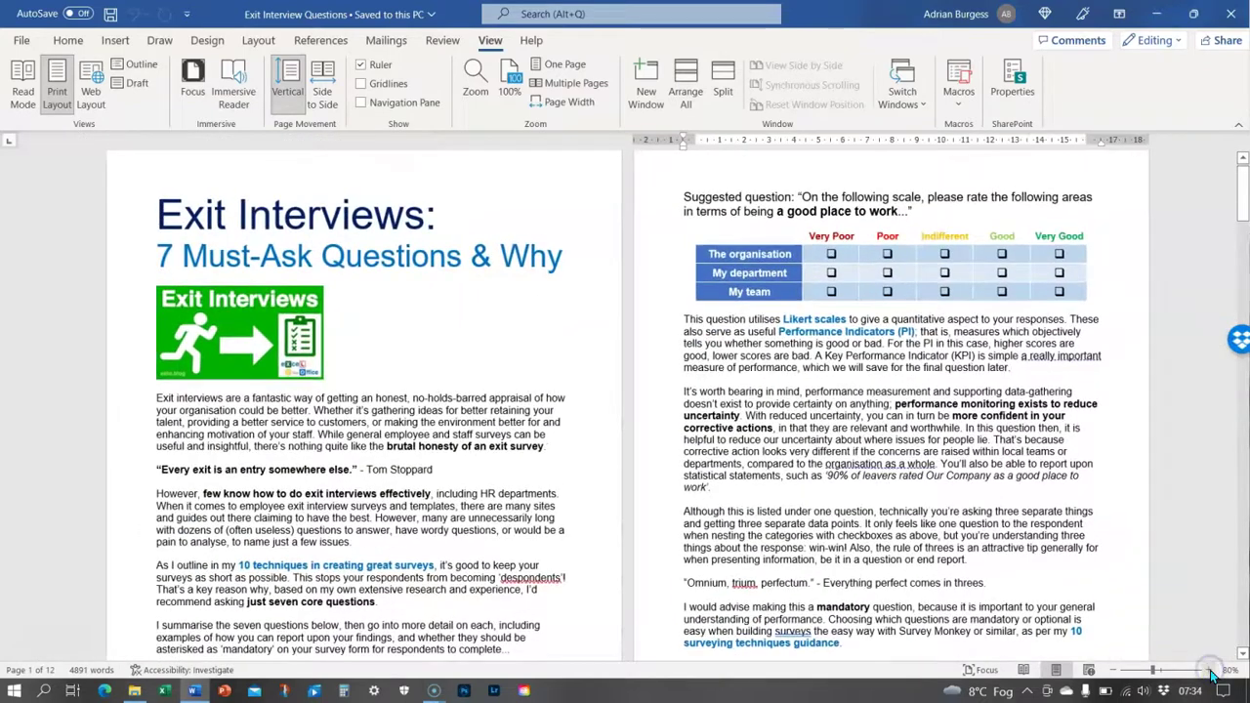
pyautogui.click(1211, 674)
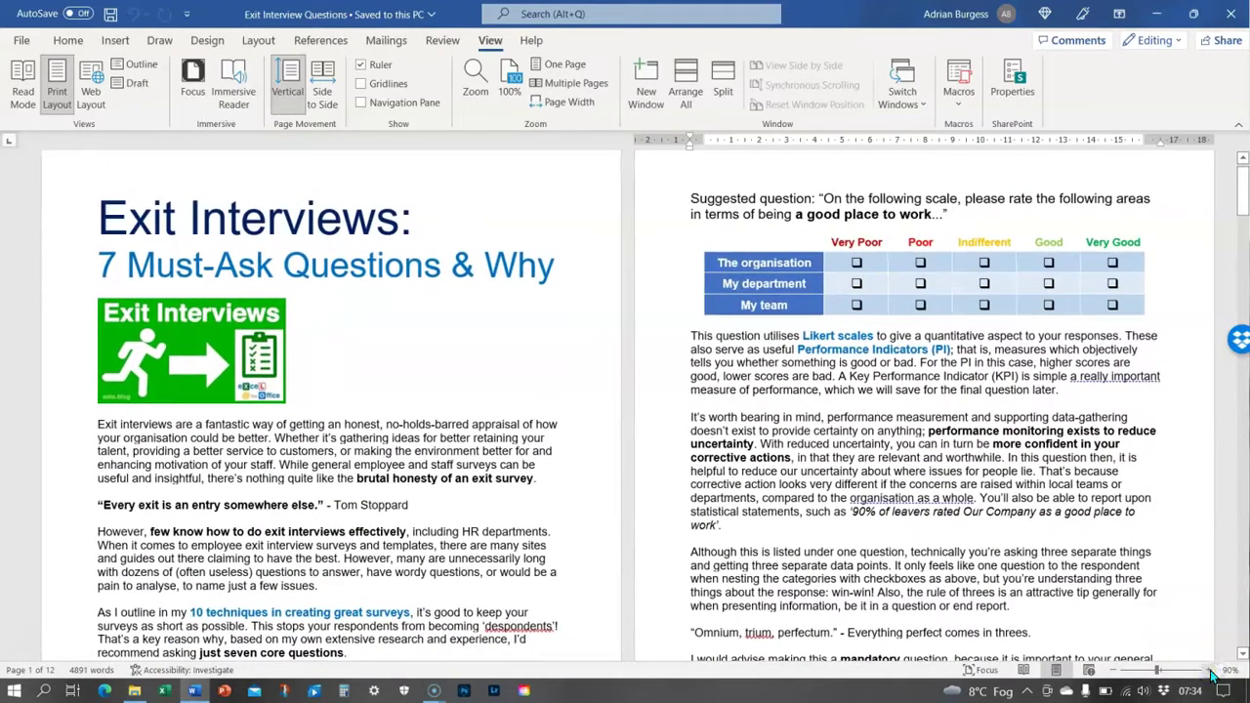
# Step: Scroll through both pages and click into the My department rating row
pyautogui.scroll(1, 999, 362)
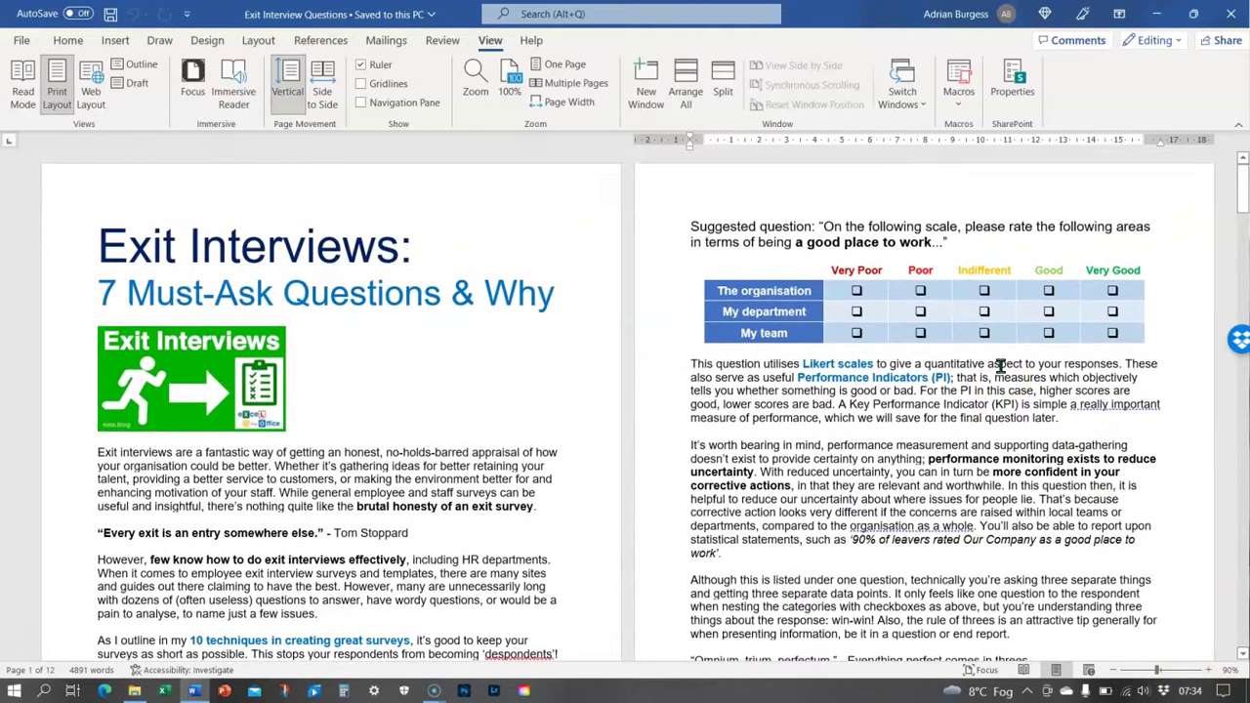
pyautogui.scroll(-3, 999, 367)
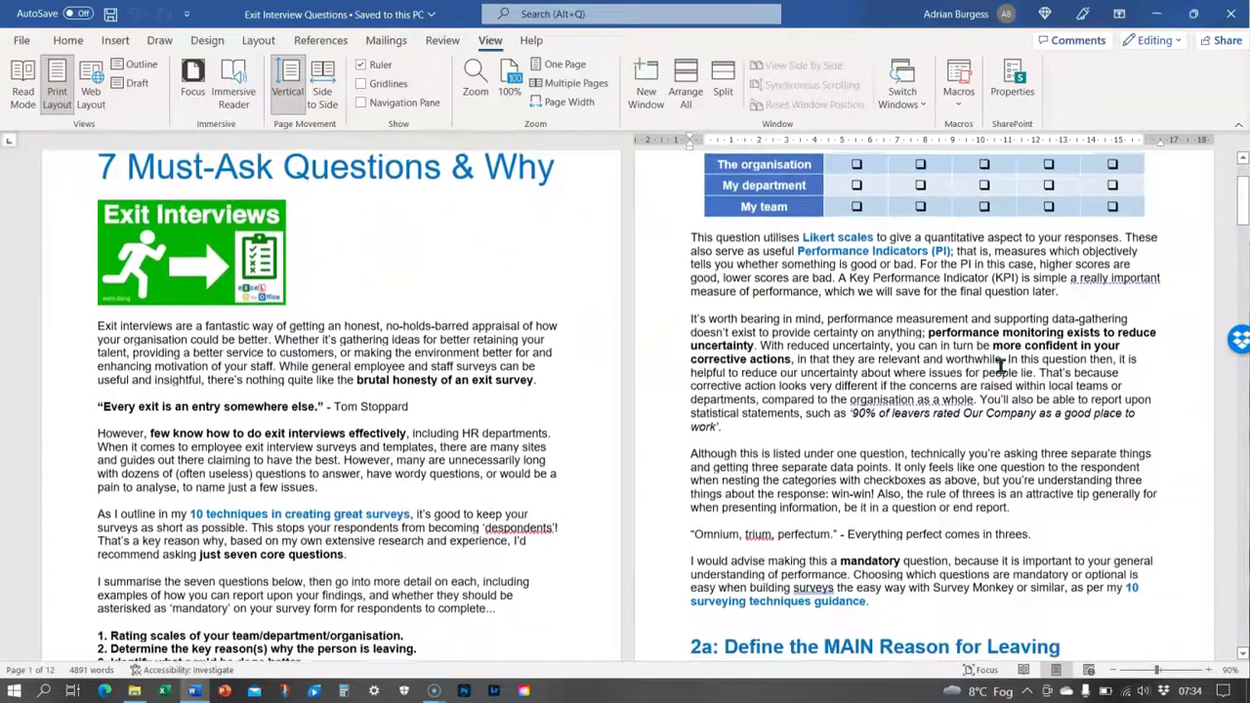
pyautogui.scroll(-3, 999, 366)
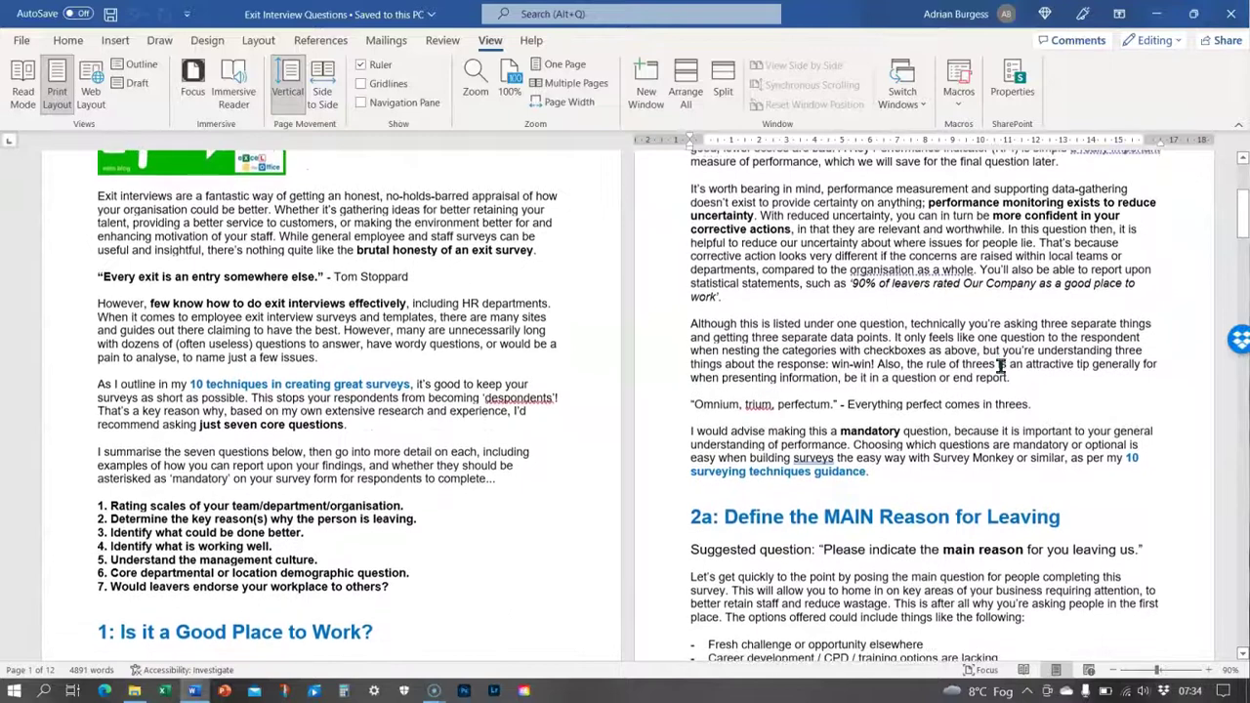
pyautogui.scroll(-3, 999, 366)
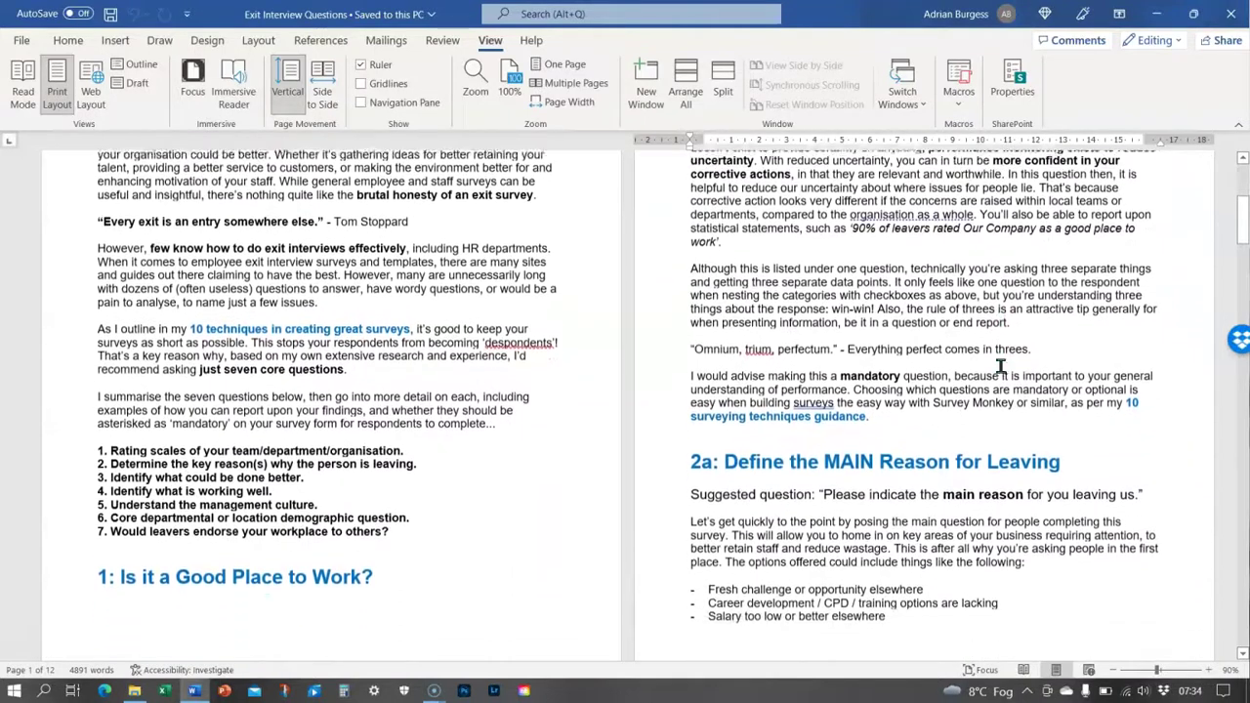
pyautogui.scroll(-7, 1000, 367)
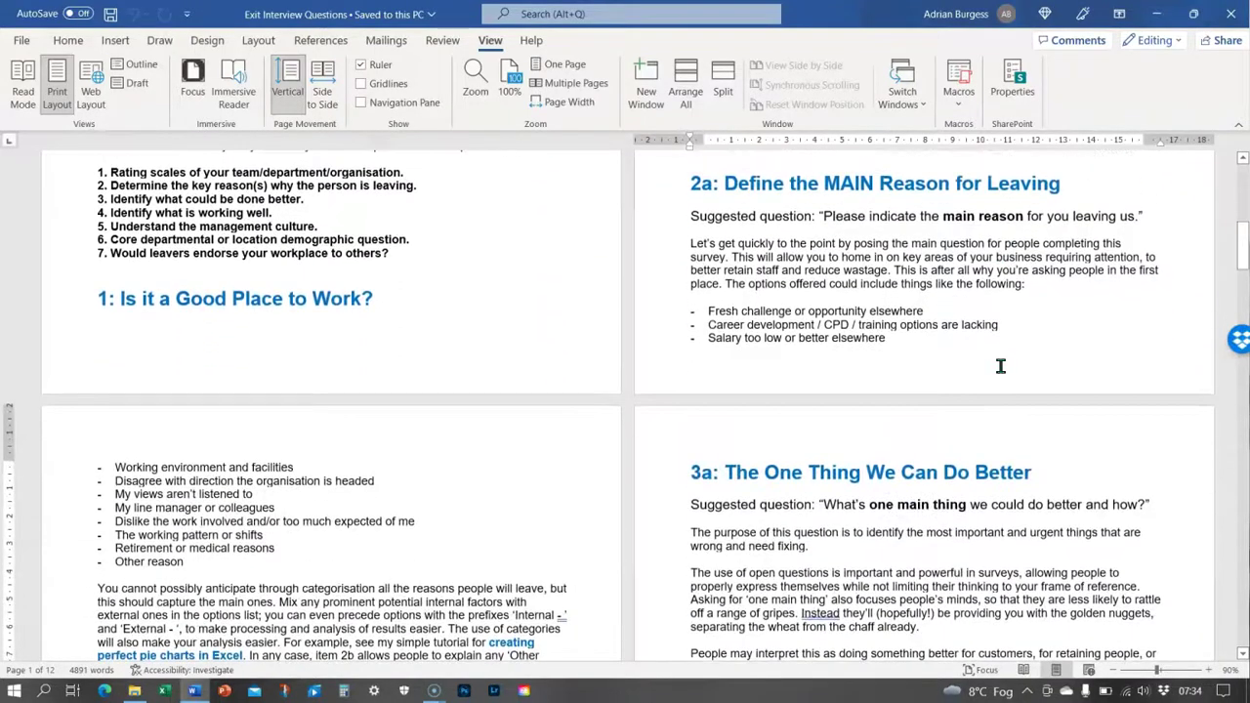
pyautogui.scroll(-6, 999, 367)
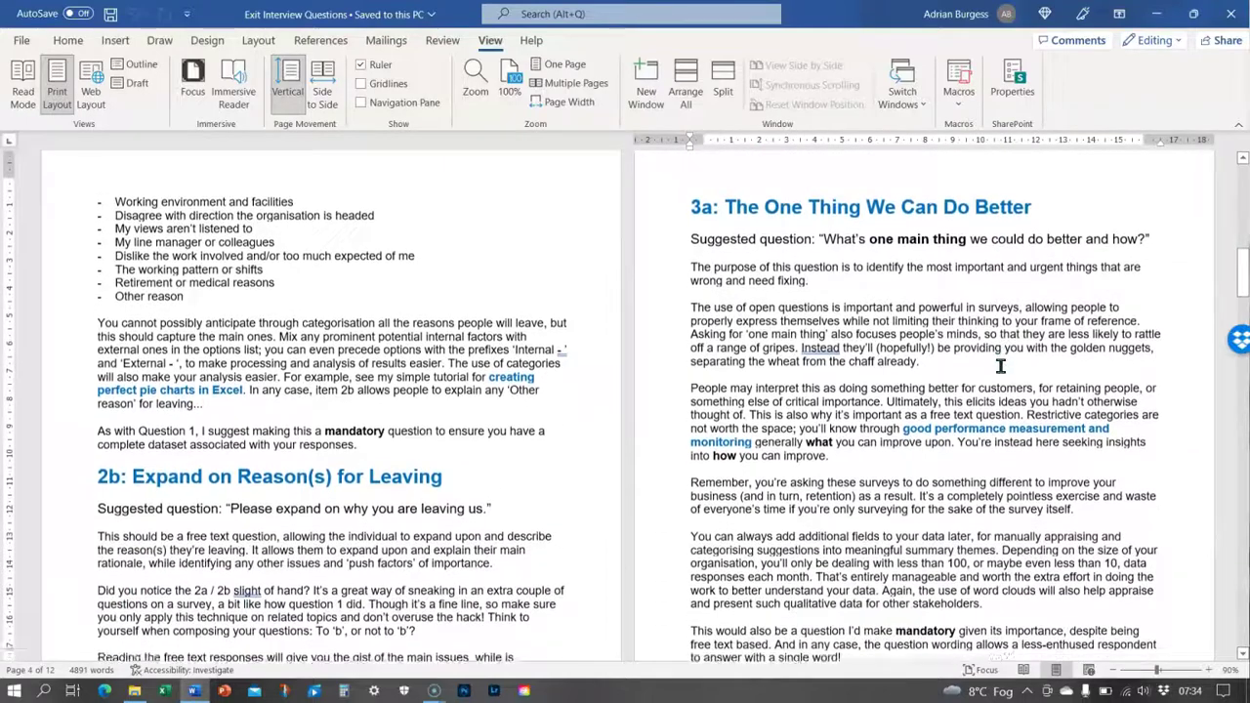
pyautogui.scroll(20, 1000, 366)
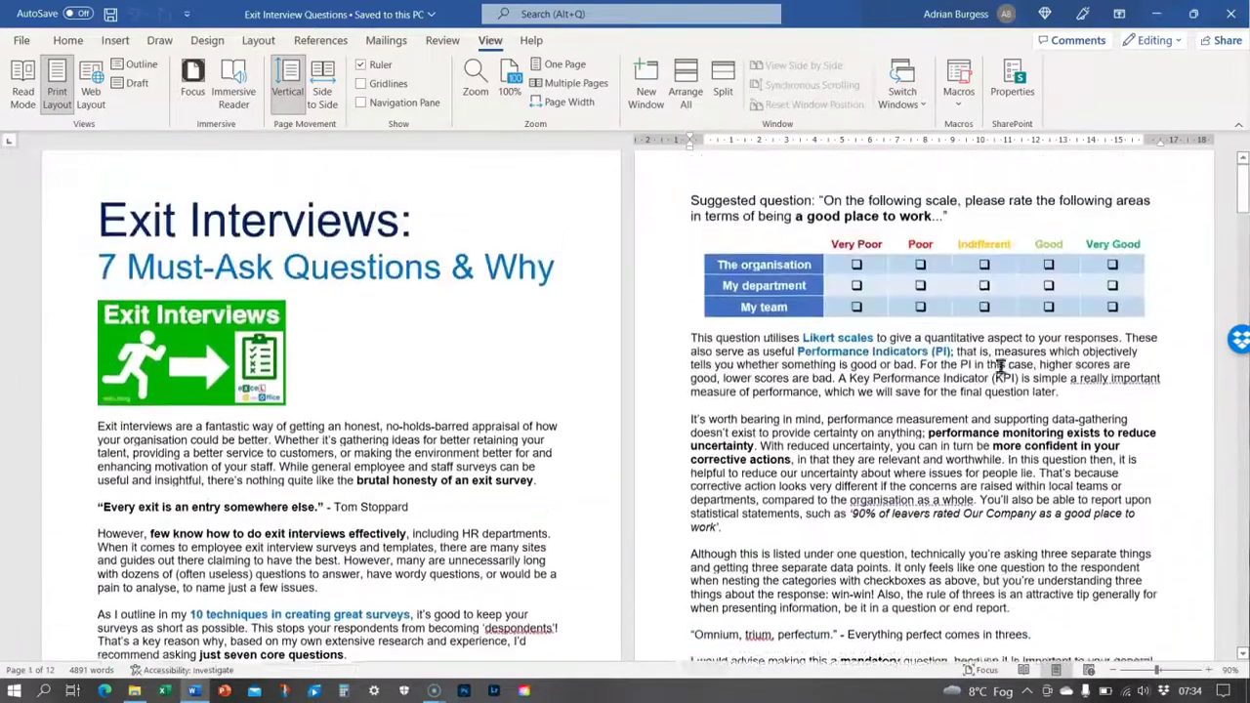
pyautogui.scroll(1, 999, 366)
pyautogui.click(791, 311)
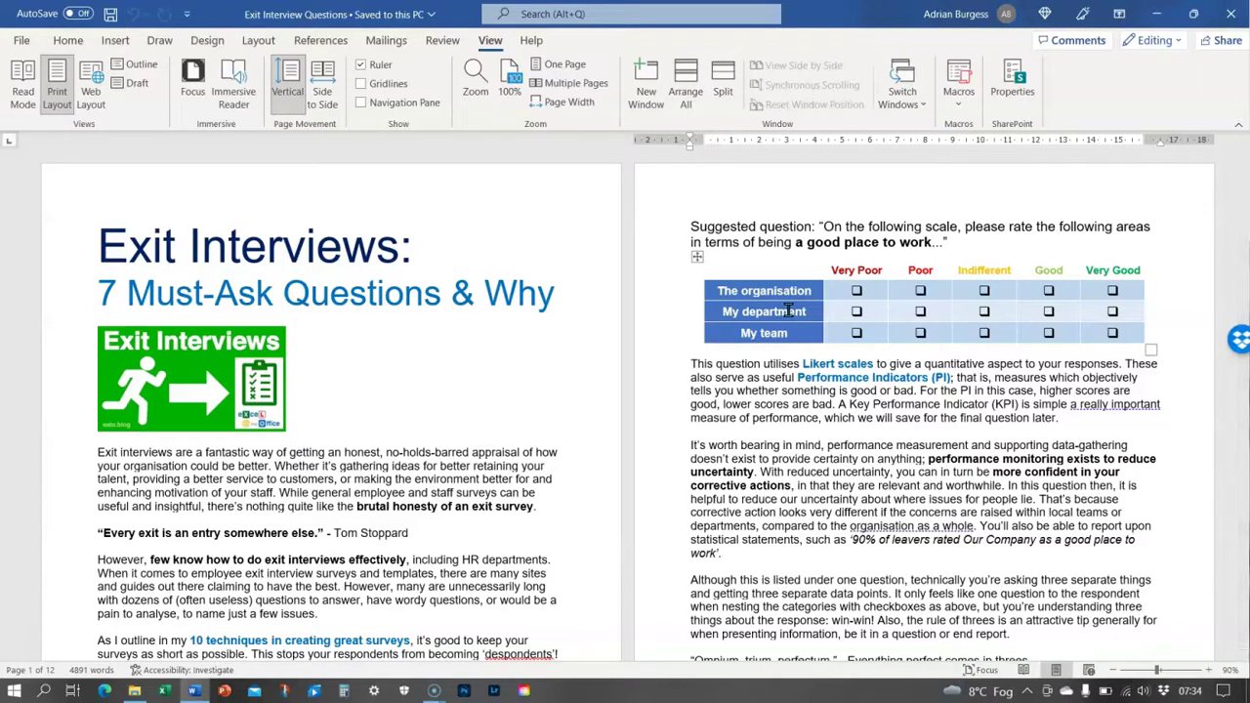
pyautogui.click(561, 68)
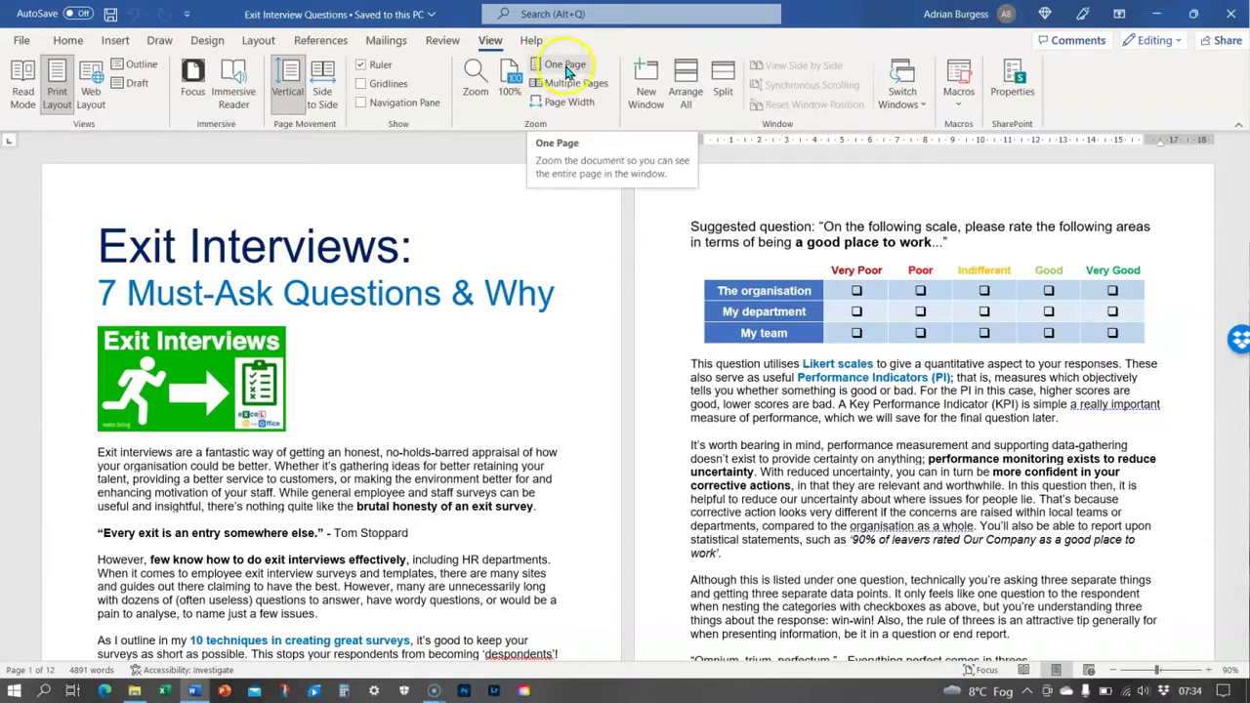
pyautogui.click(565, 71)
pyautogui.click(563, 70)
pyautogui.click(564, 68)
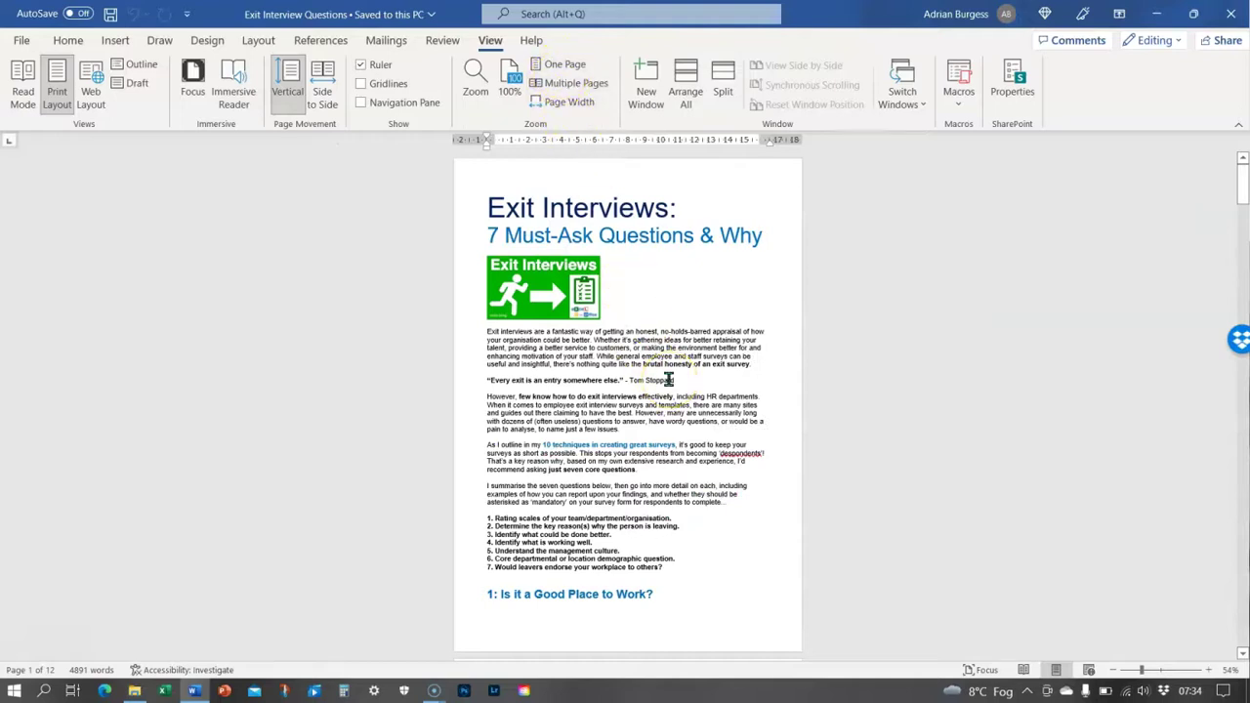
pyautogui.scroll(-2, 669, 379)
pyautogui.scroll(2, 669, 379)
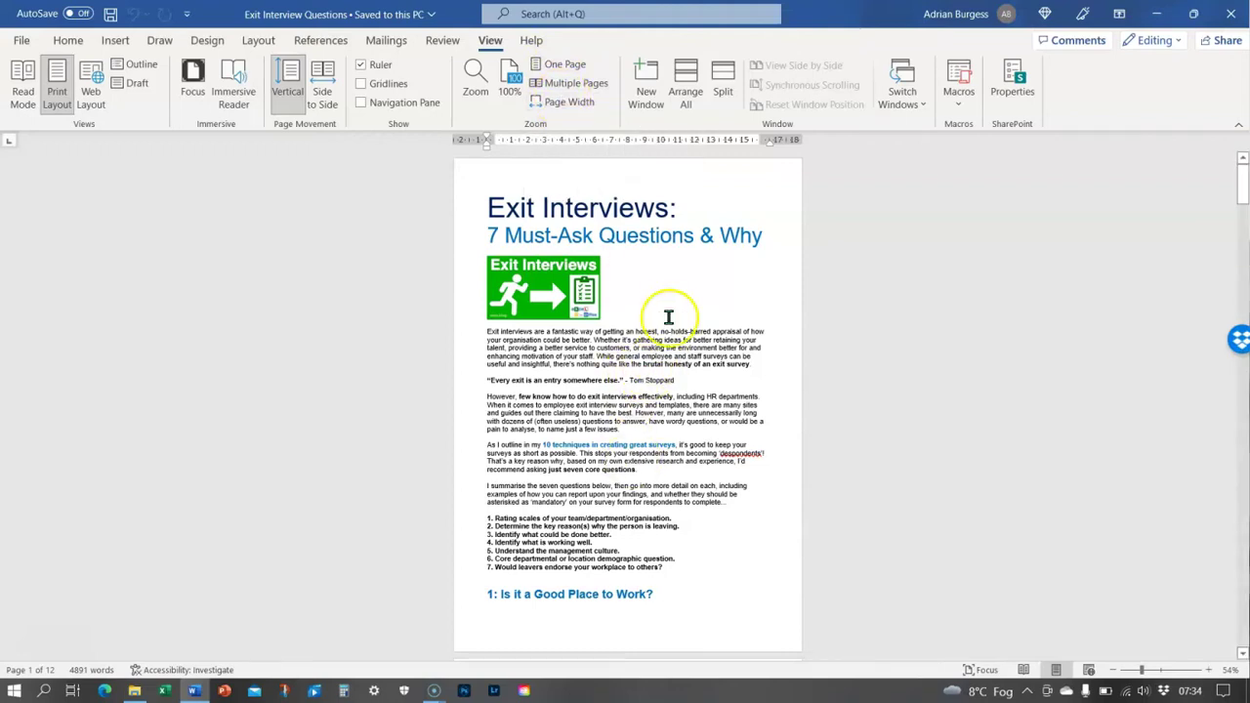
# Step: Fit the page to the window width, scroll the introduction, then restore 100% zoom
pyautogui.click(548, 108)
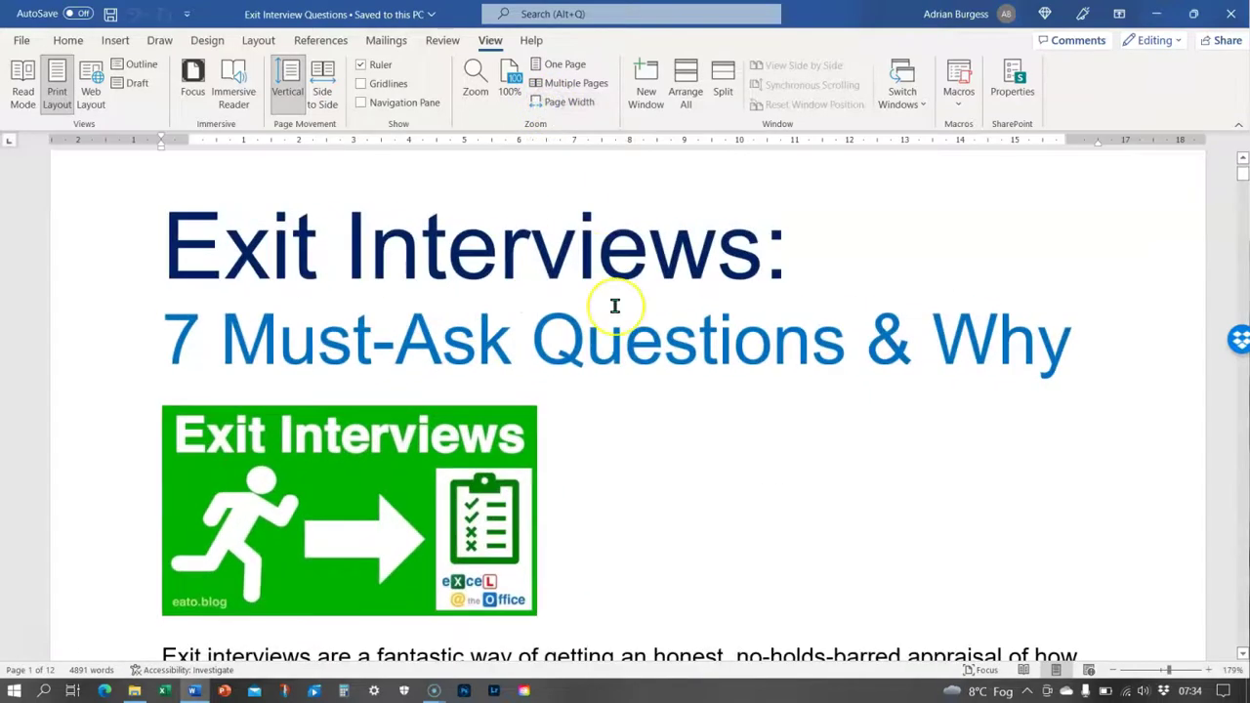
pyautogui.scroll(-5, 614, 305)
pyautogui.scroll(-3, 614, 305)
pyautogui.scroll(8, 614, 306)
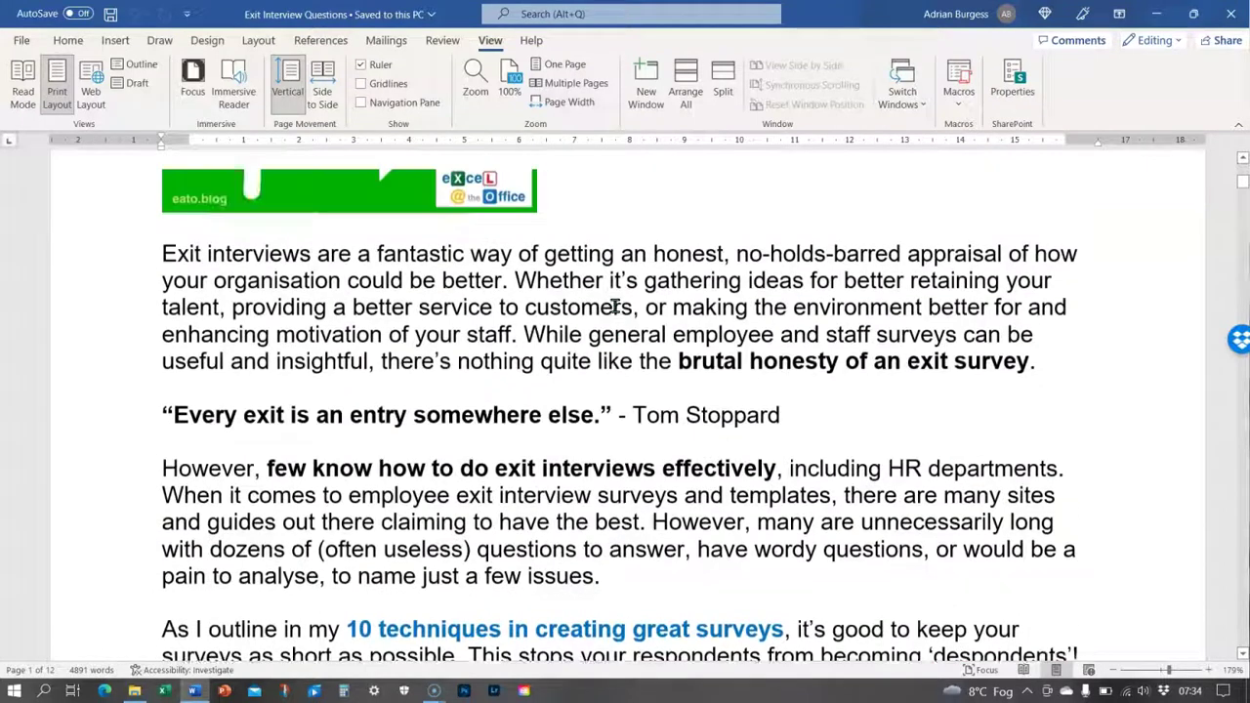
pyautogui.scroll(3, 614, 306)
pyautogui.scroll(-3, 614, 306)
pyautogui.scroll(3, 614, 305)
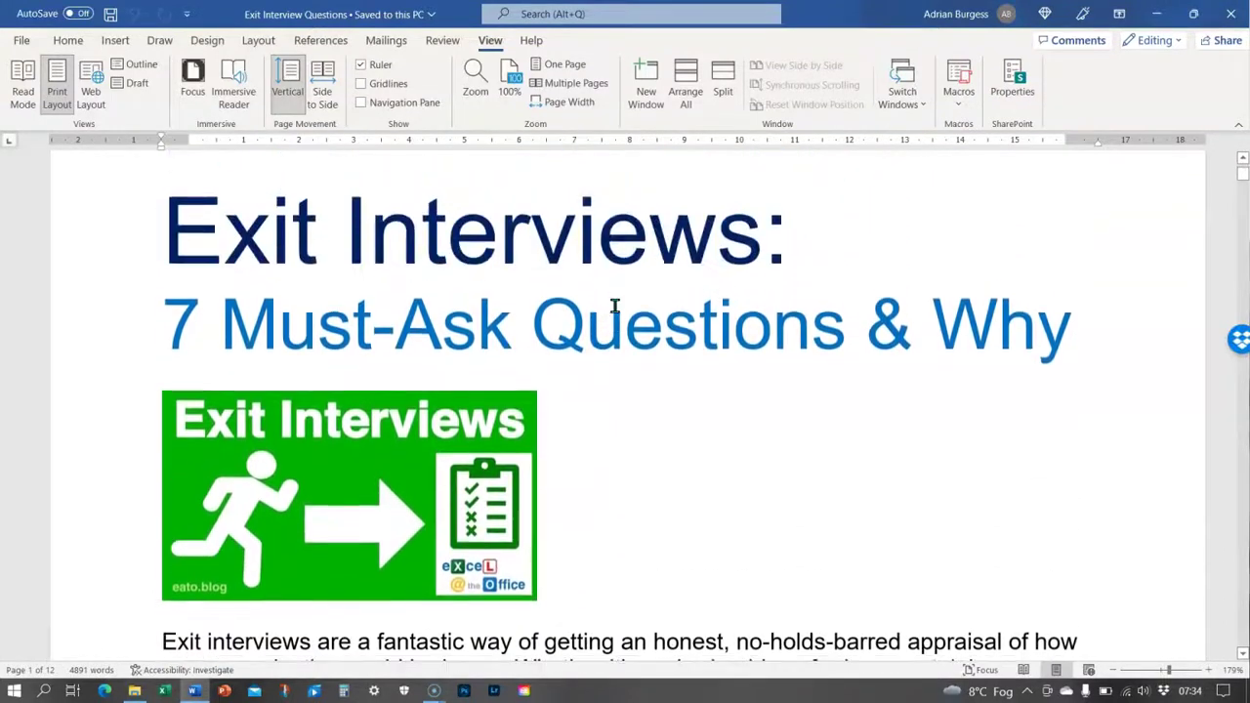
pyautogui.scroll(-1, 614, 306)
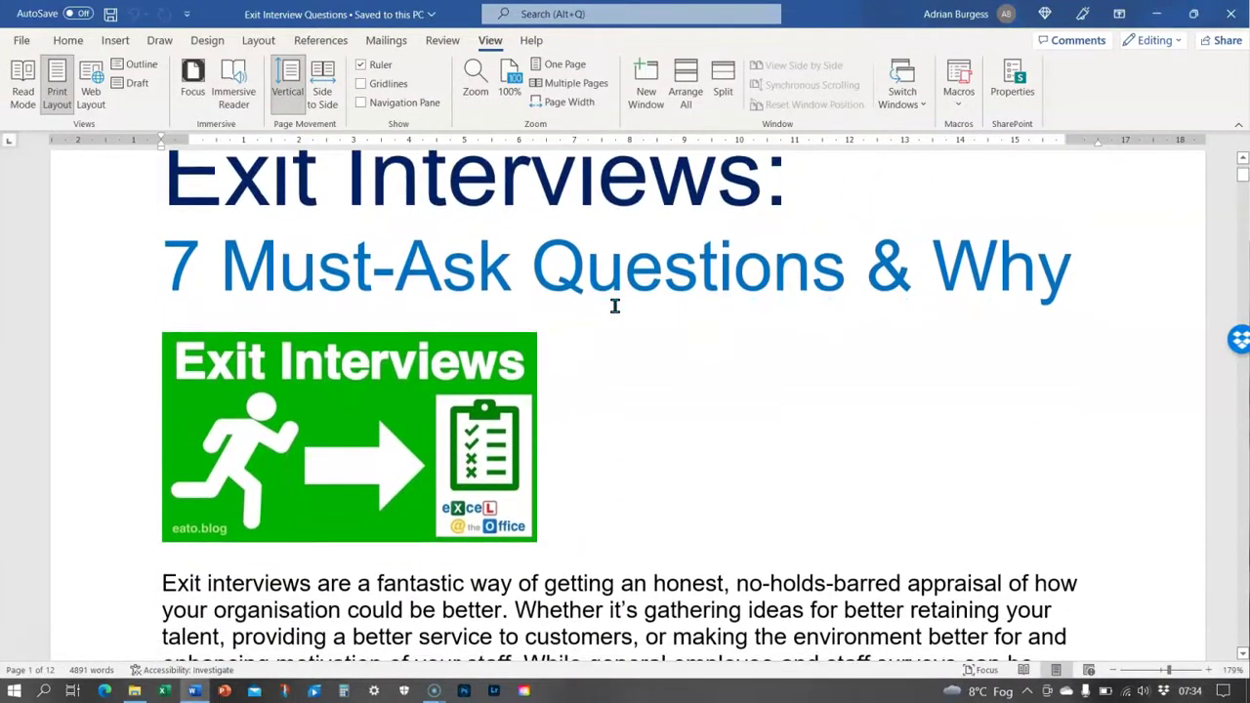
pyautogui.scroll(-4, 614, 306)
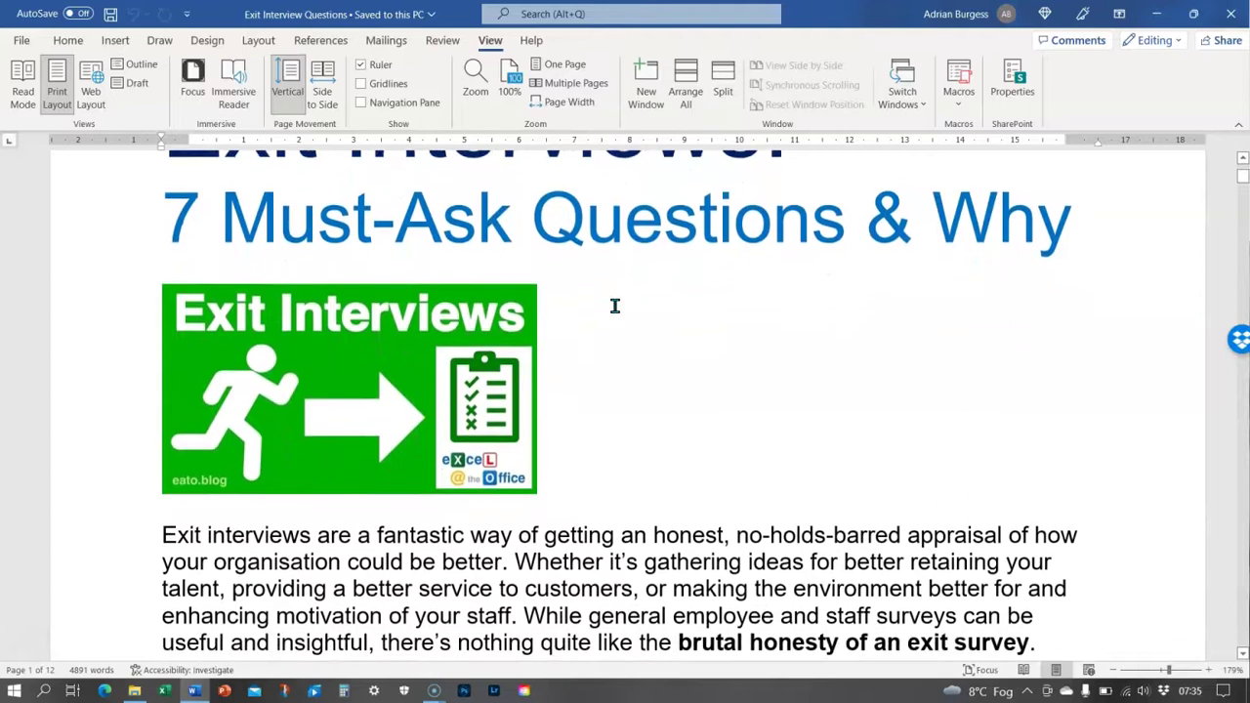
pyautogui.scroll(-1, 614, 306)
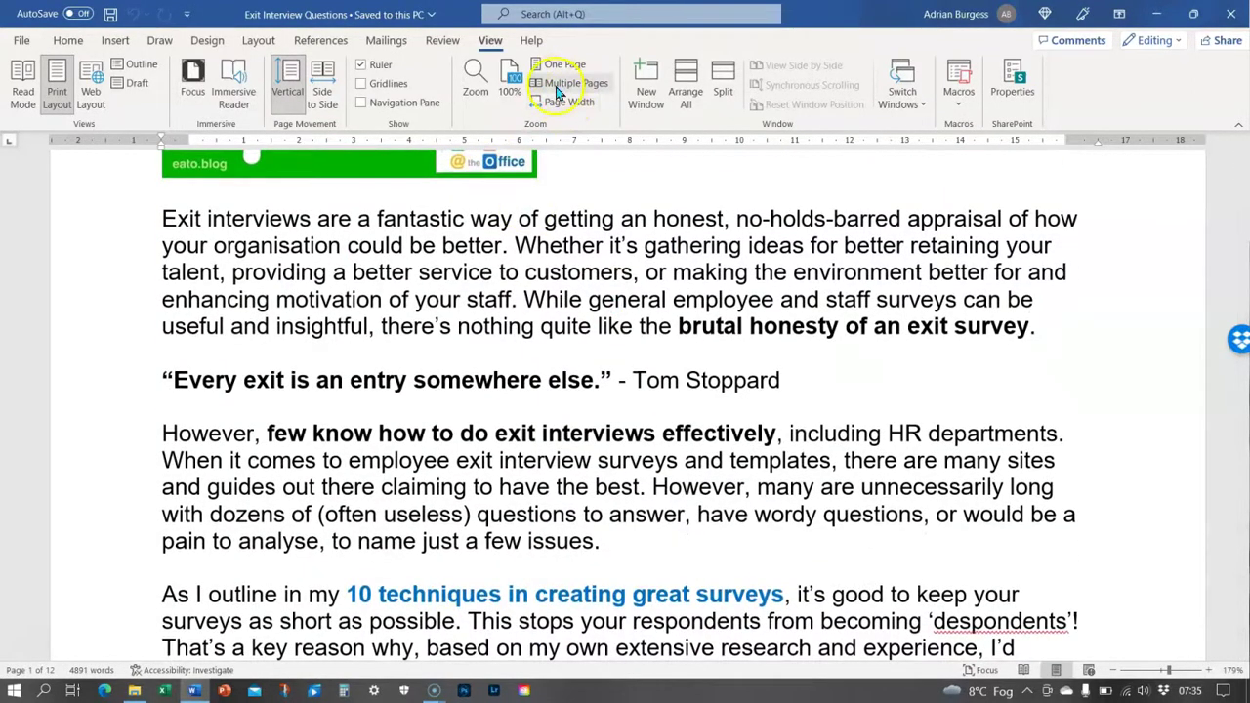
pyautogui.click(511, 80)
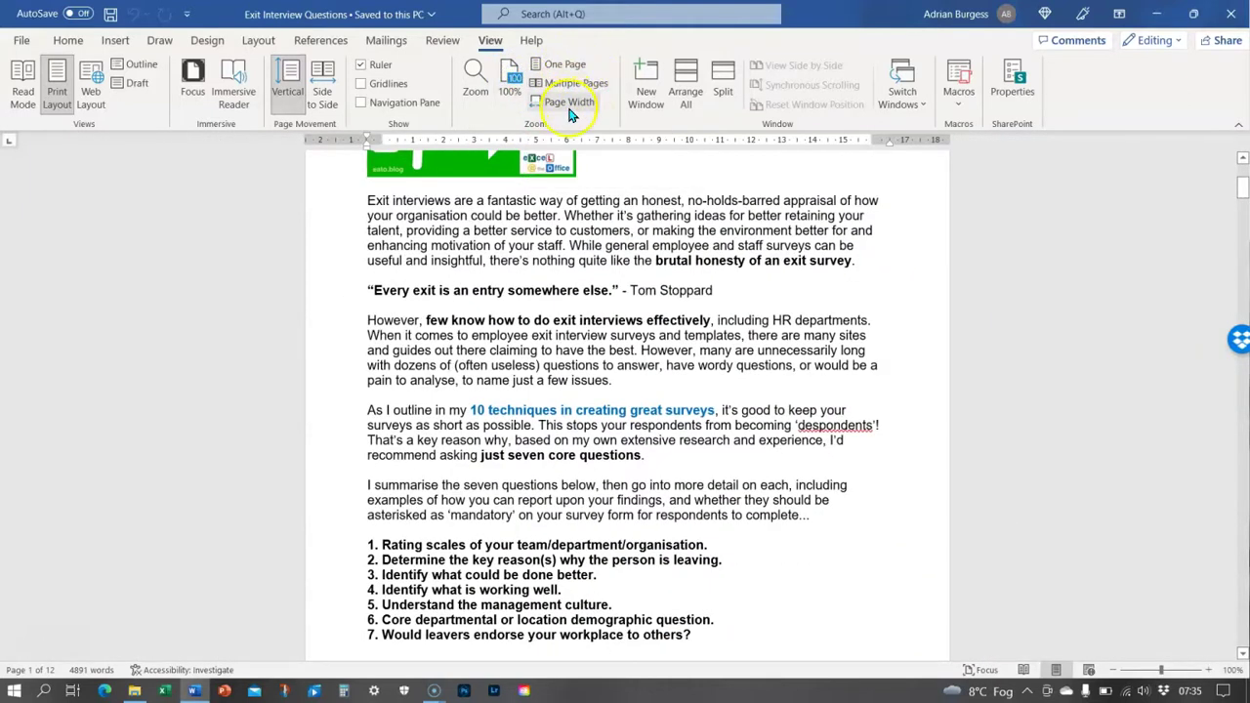
pyautogui.click(415, 193)
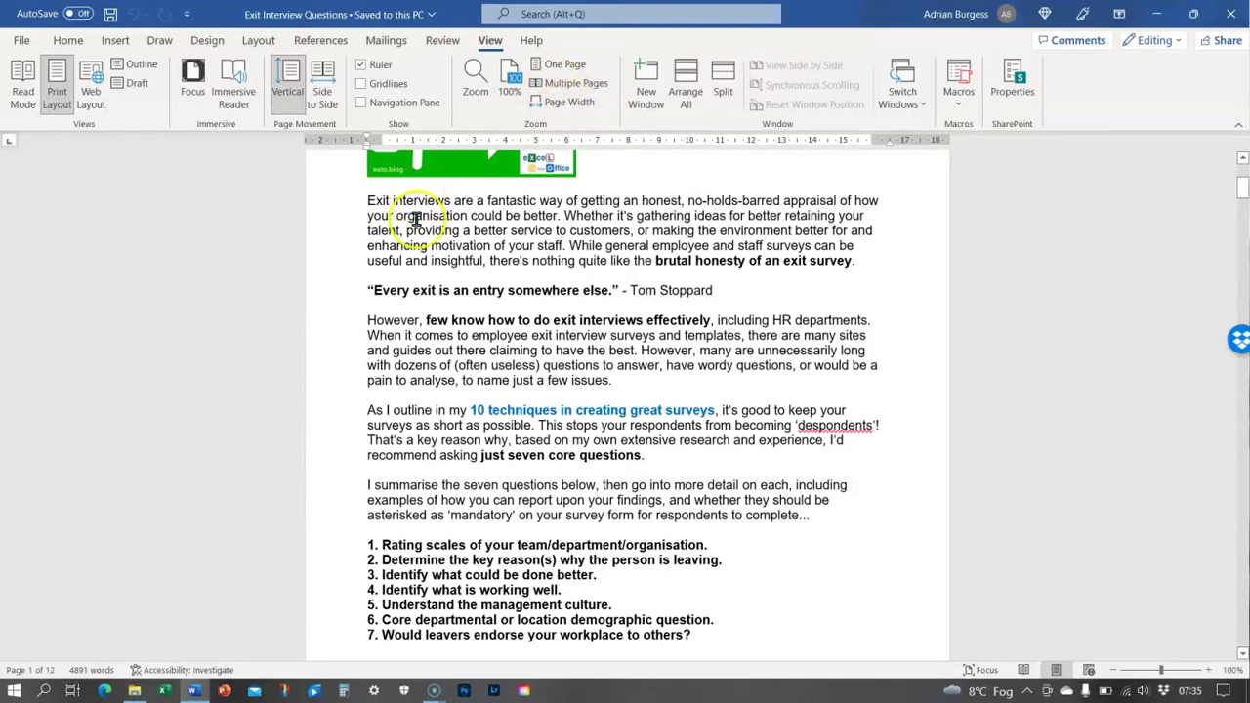
pyautogui.scroll(5, 420, 224)
pyautogui.scroll(2, 427, 257)
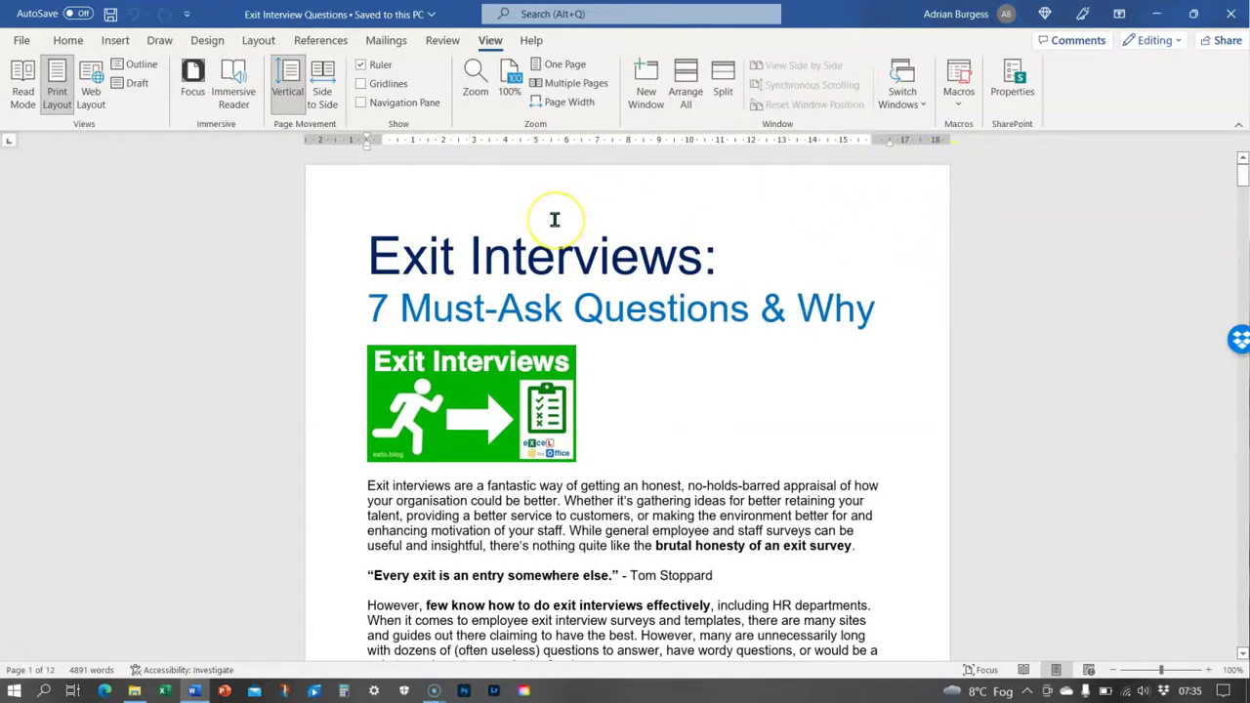
pyautogui.click(57, 100)
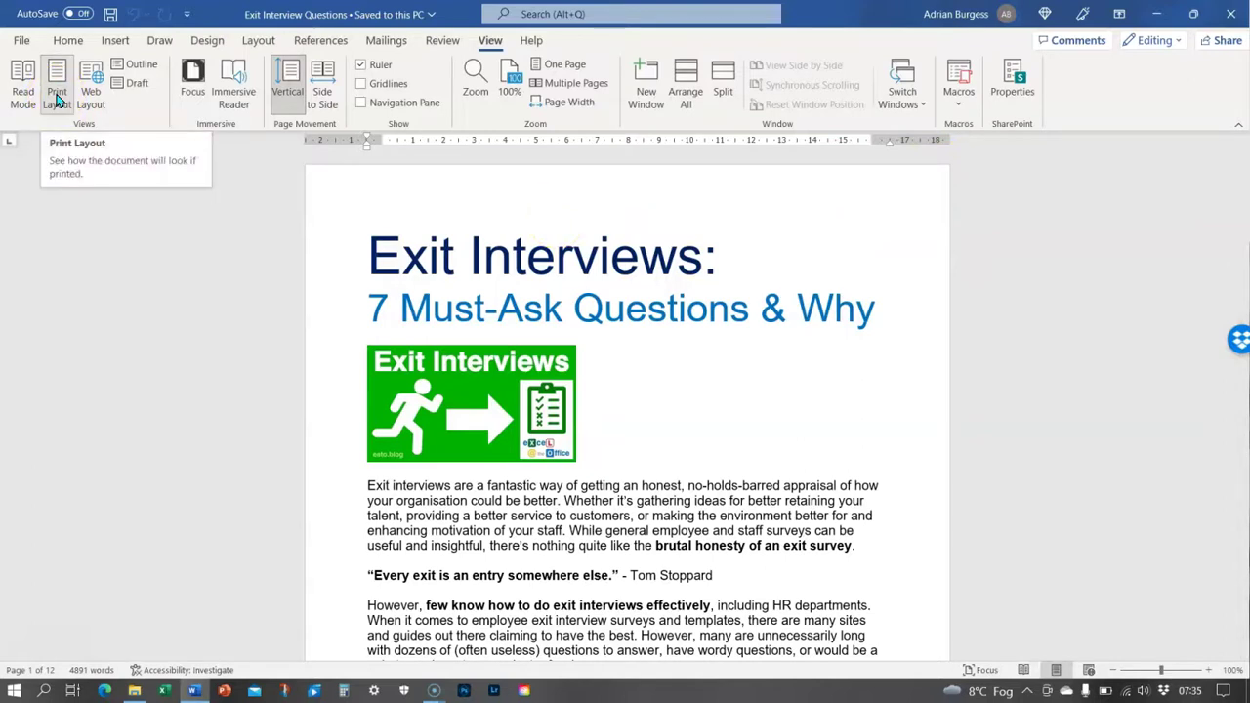
pyautogui.click(42, 90)
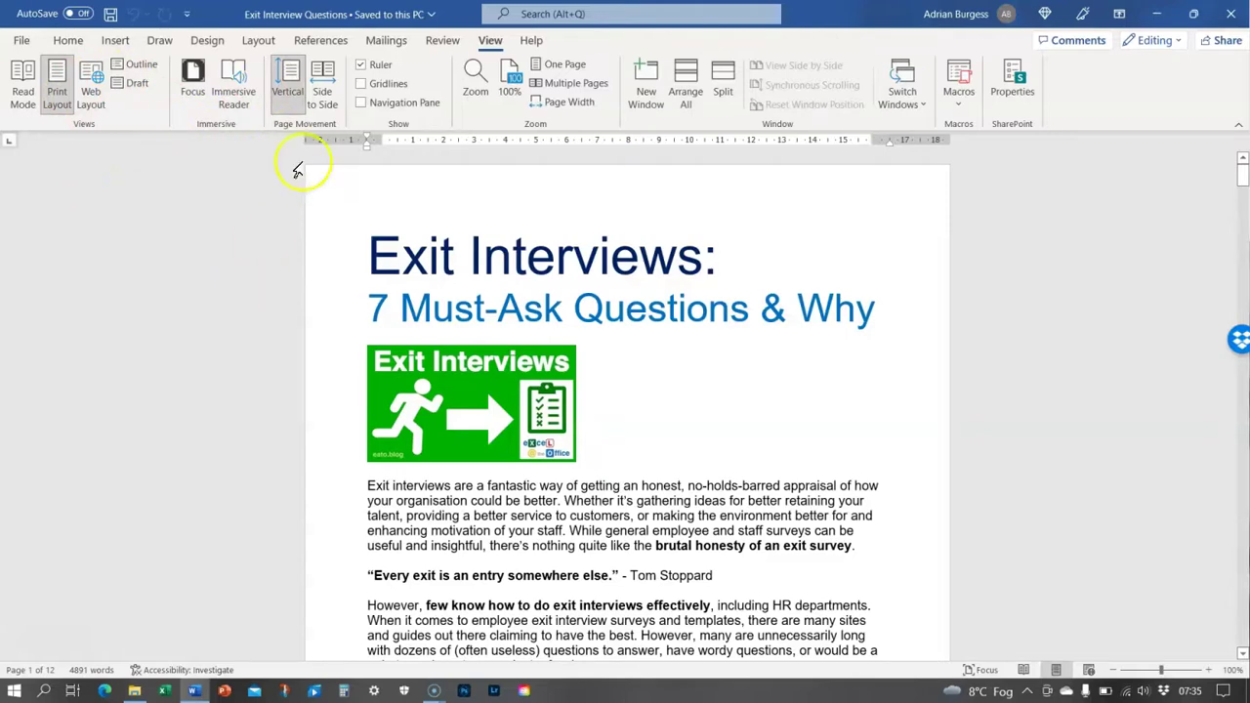
pyautogui.scroll(-1, 404, 280)
pyautogui.scroll(-20, 404, 280)
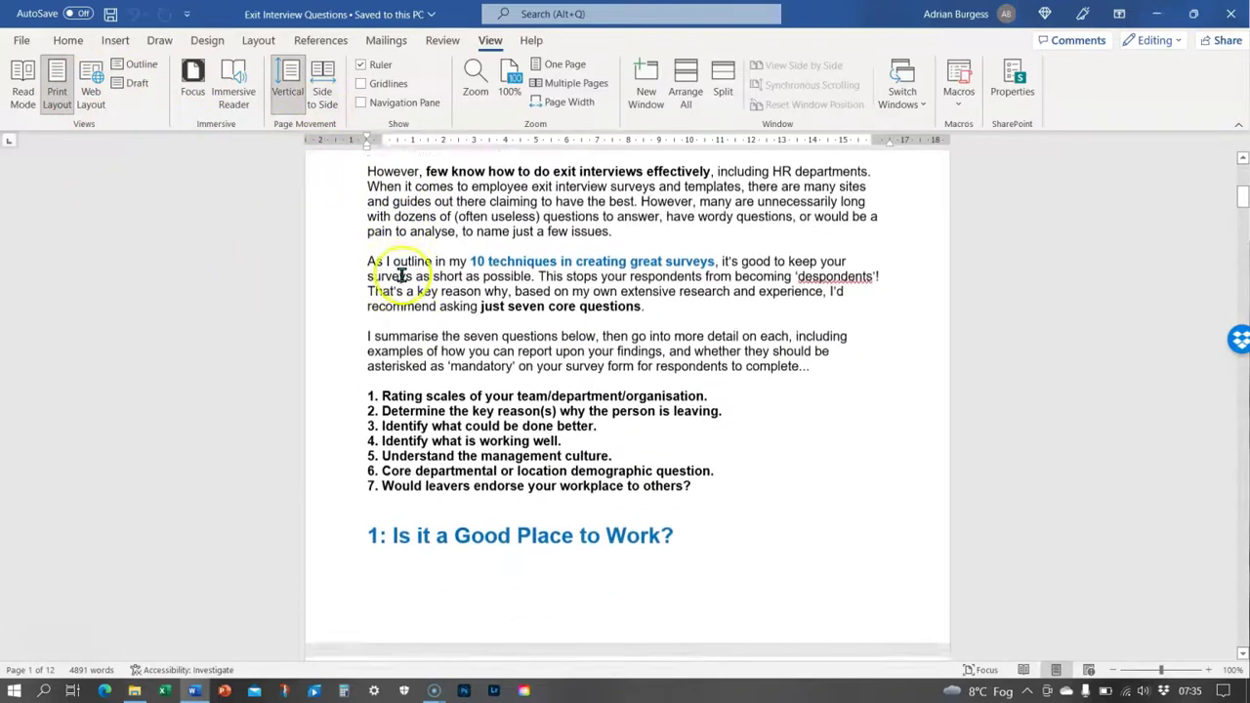
pyautogui.scroll(-6, 402, 274)
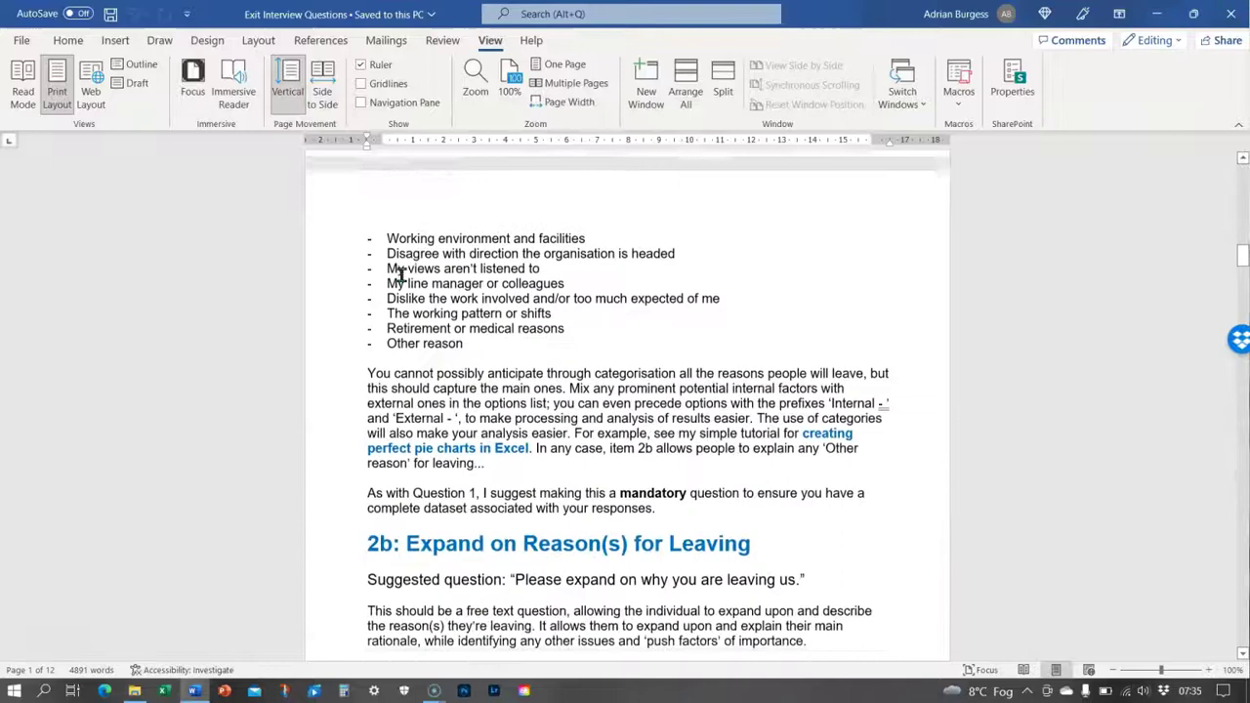
pyautogui.scroll(5, 401, 277)
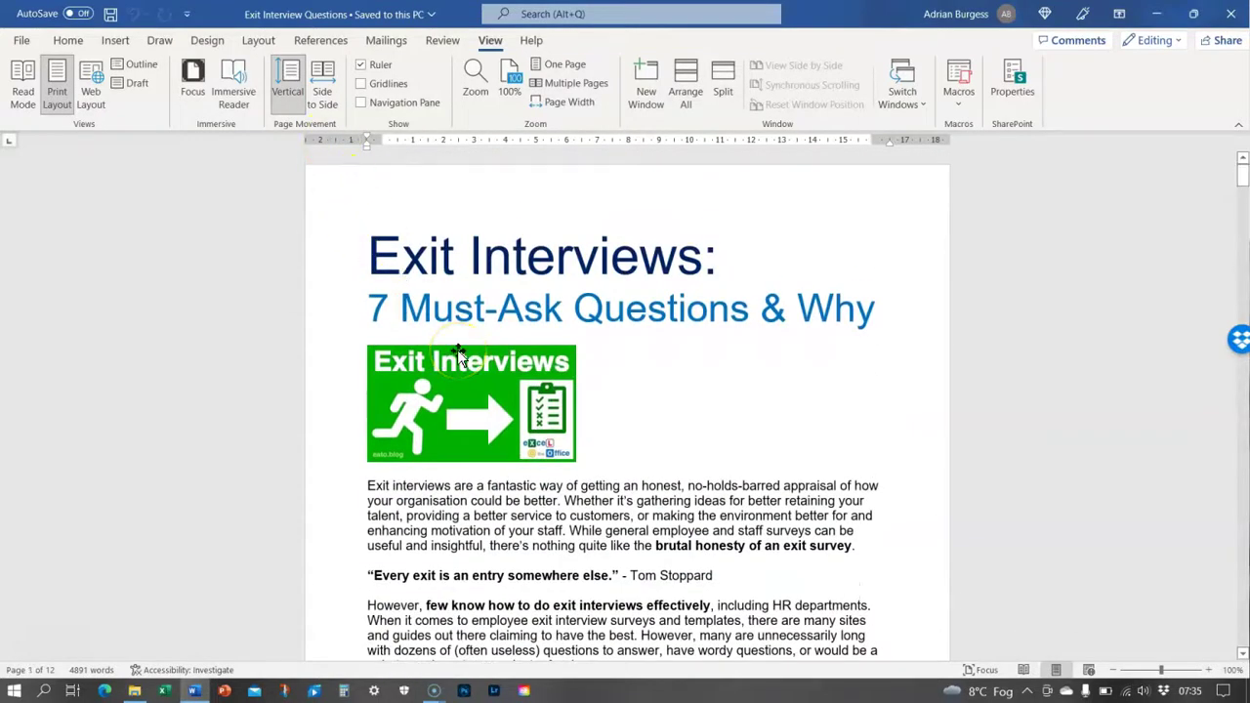
# Step: Use Side to Side paging to flip to the last page and back, then restore Vertical
pyautogui.click(326, 85)
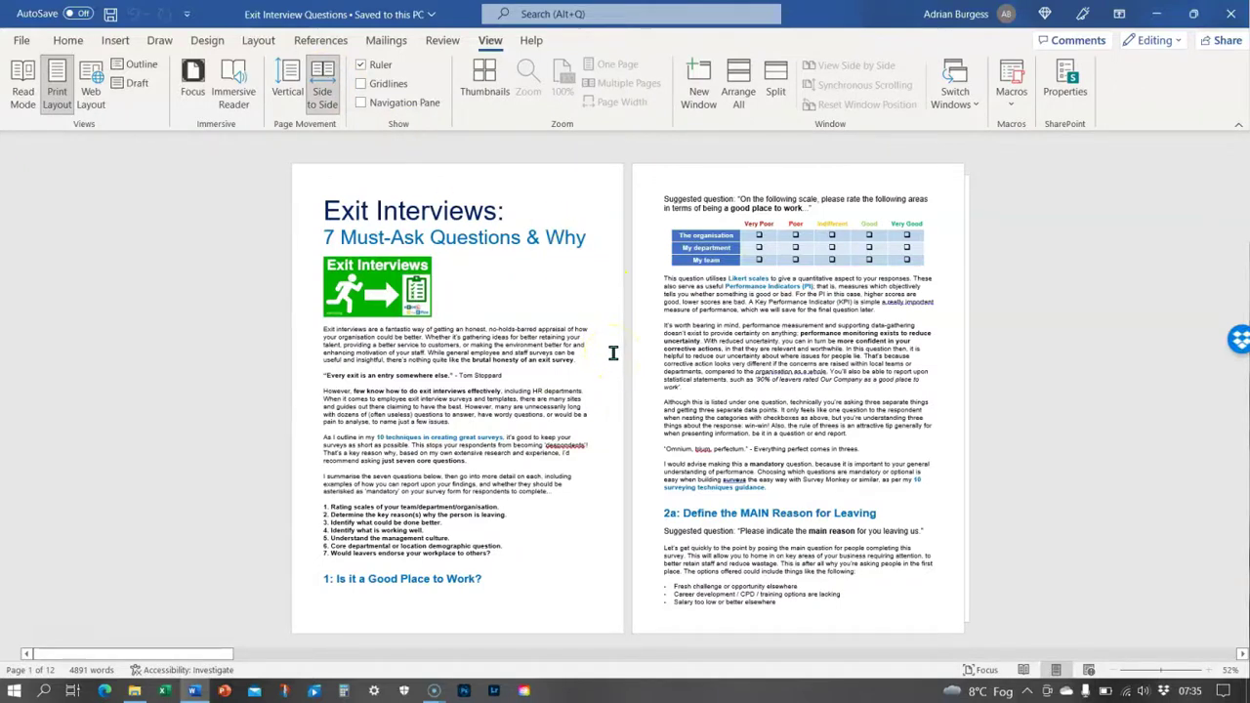
pyautogui.scroll(-1, 637, 365)
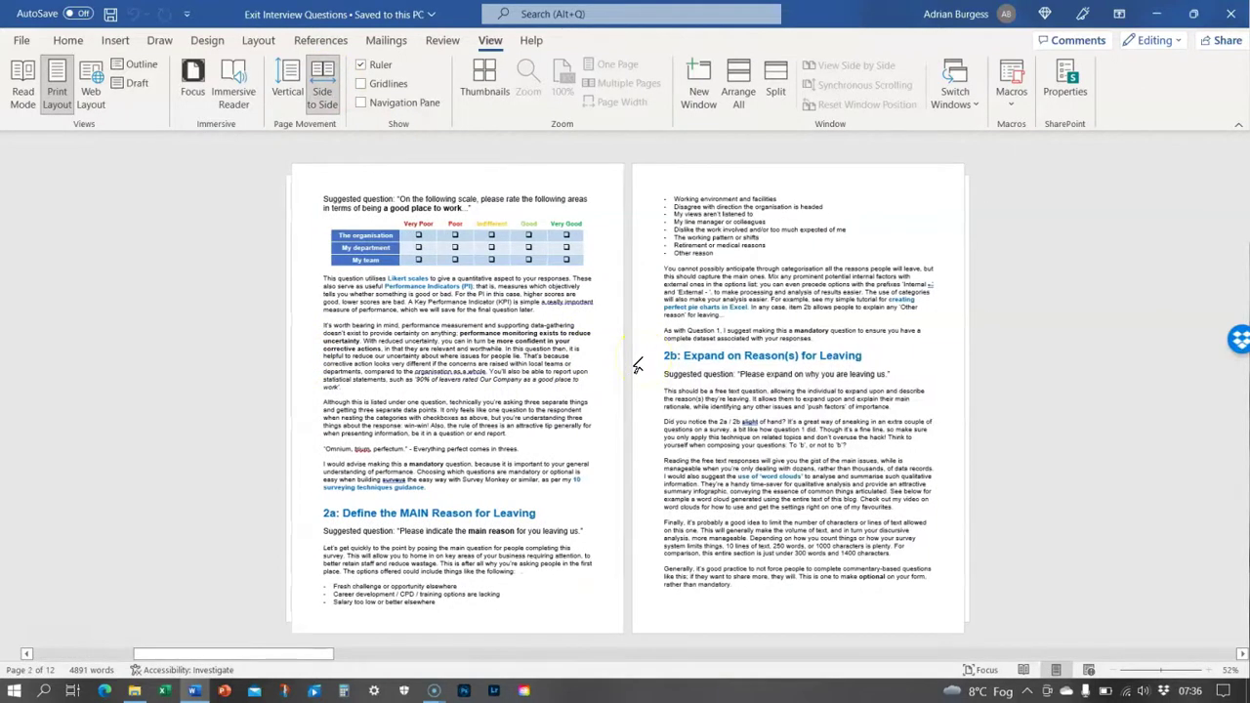
pyautogui.scroll(-1, 636, 366)
pyautogui.scroll(-1, 636, 366)
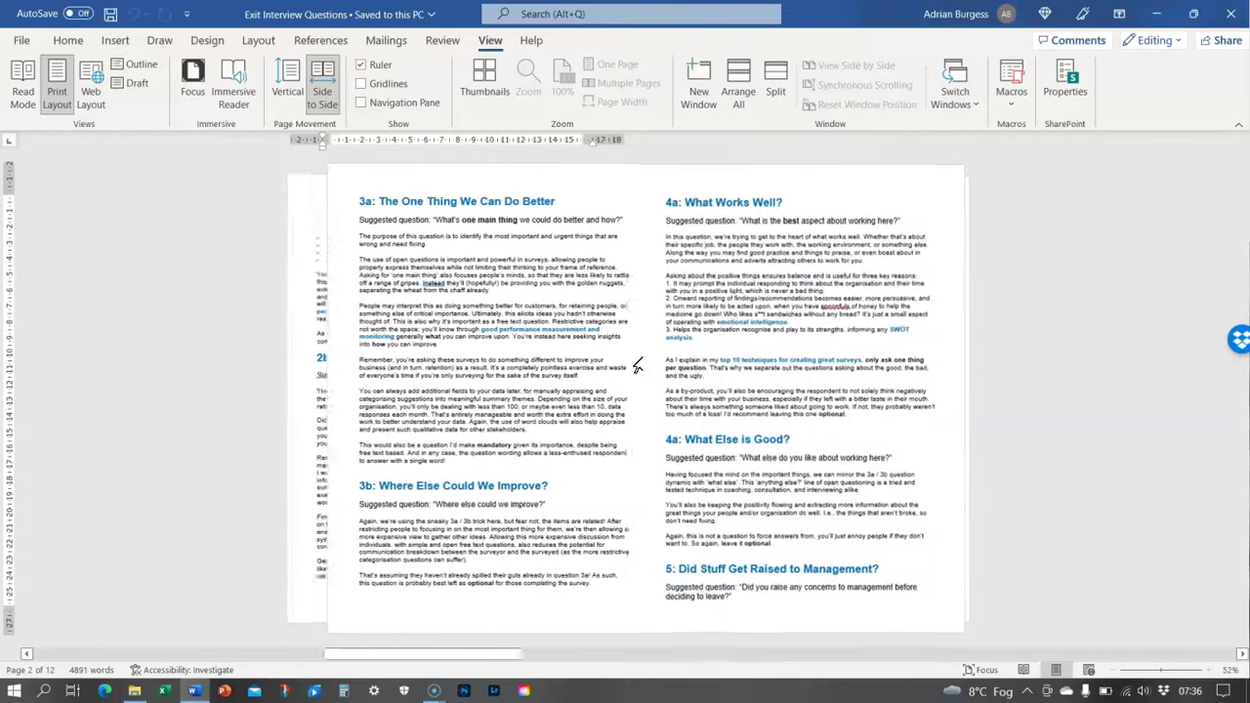
pyautogui.scroll(-2, 637, 365)
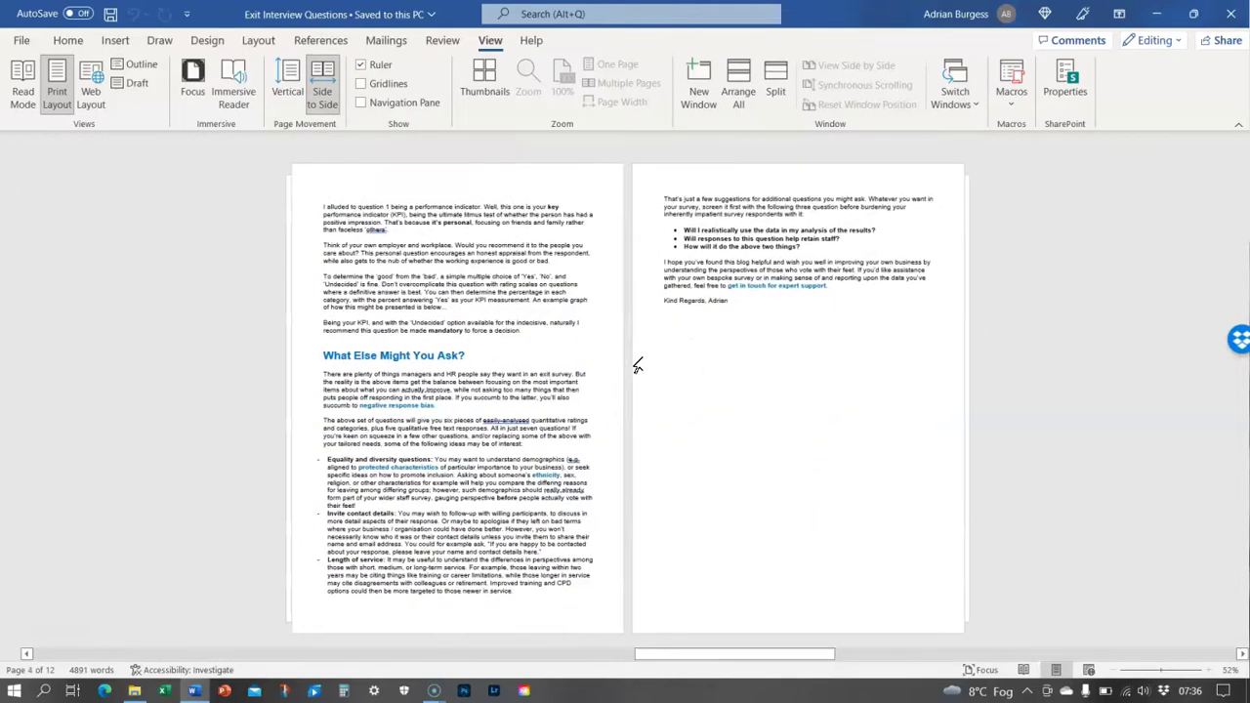
pyautogui.scroll(6, 637, 365)
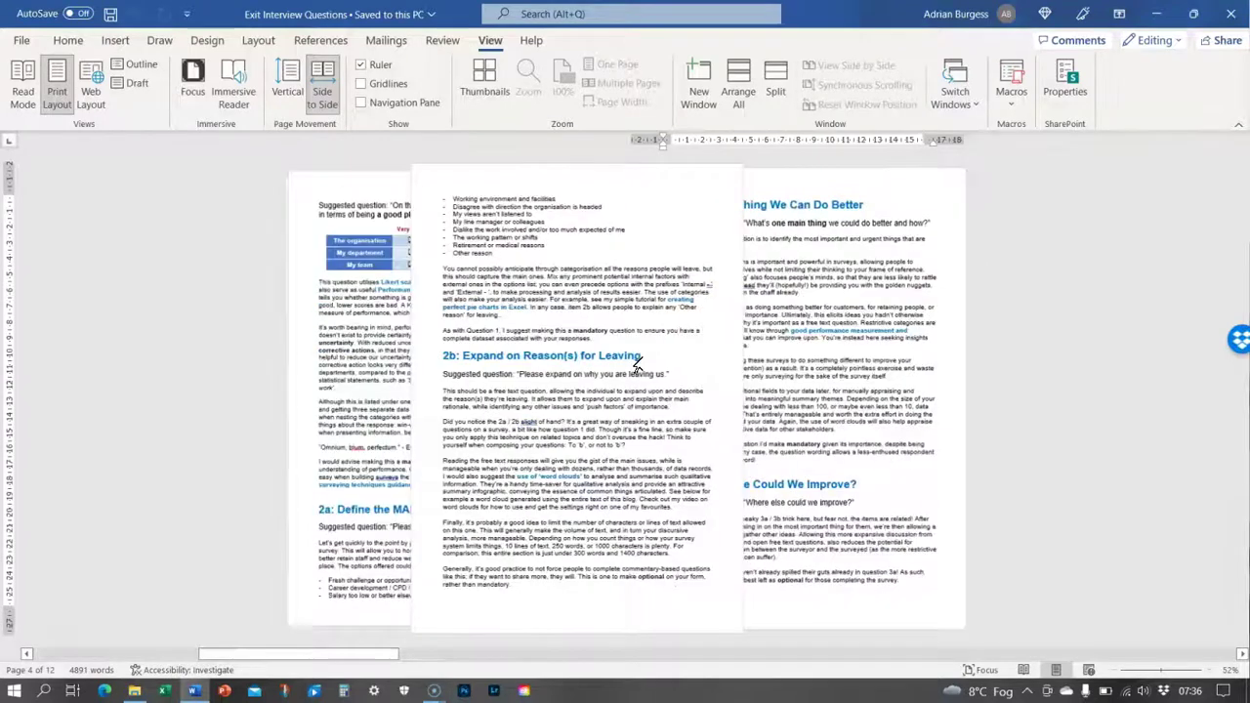
pyautogui.click(518, 278)
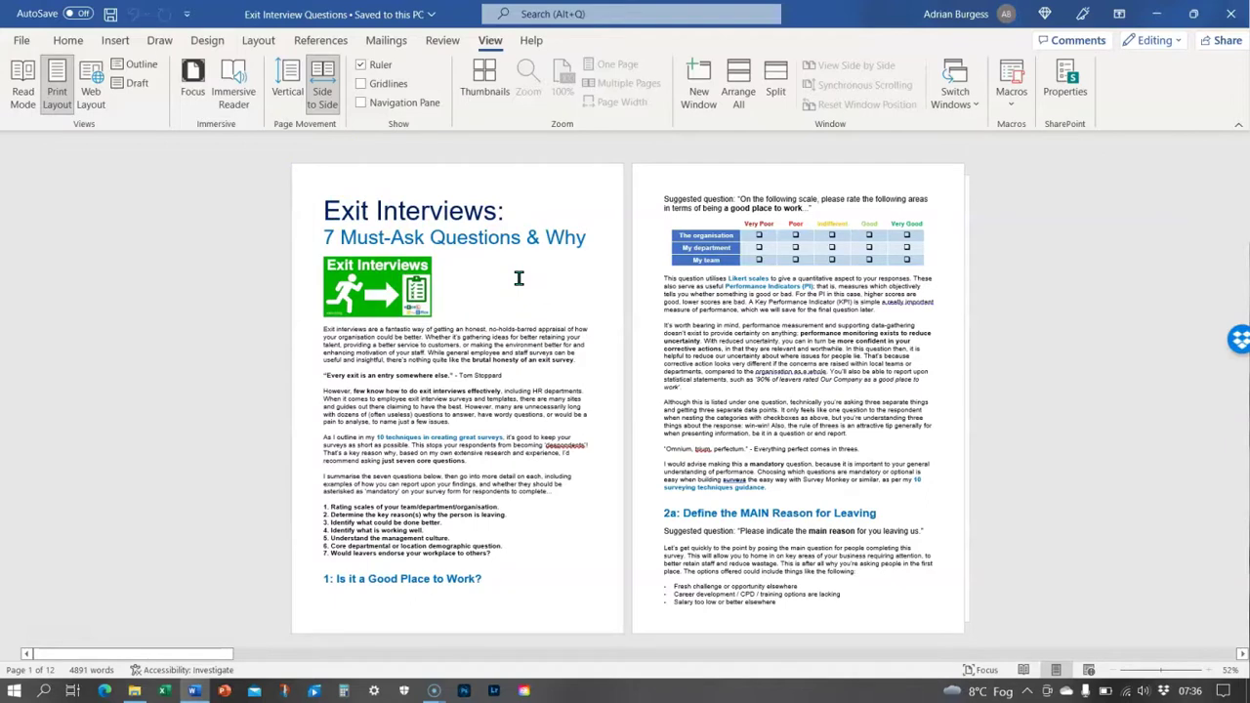
pyautogui.click(291, 88)
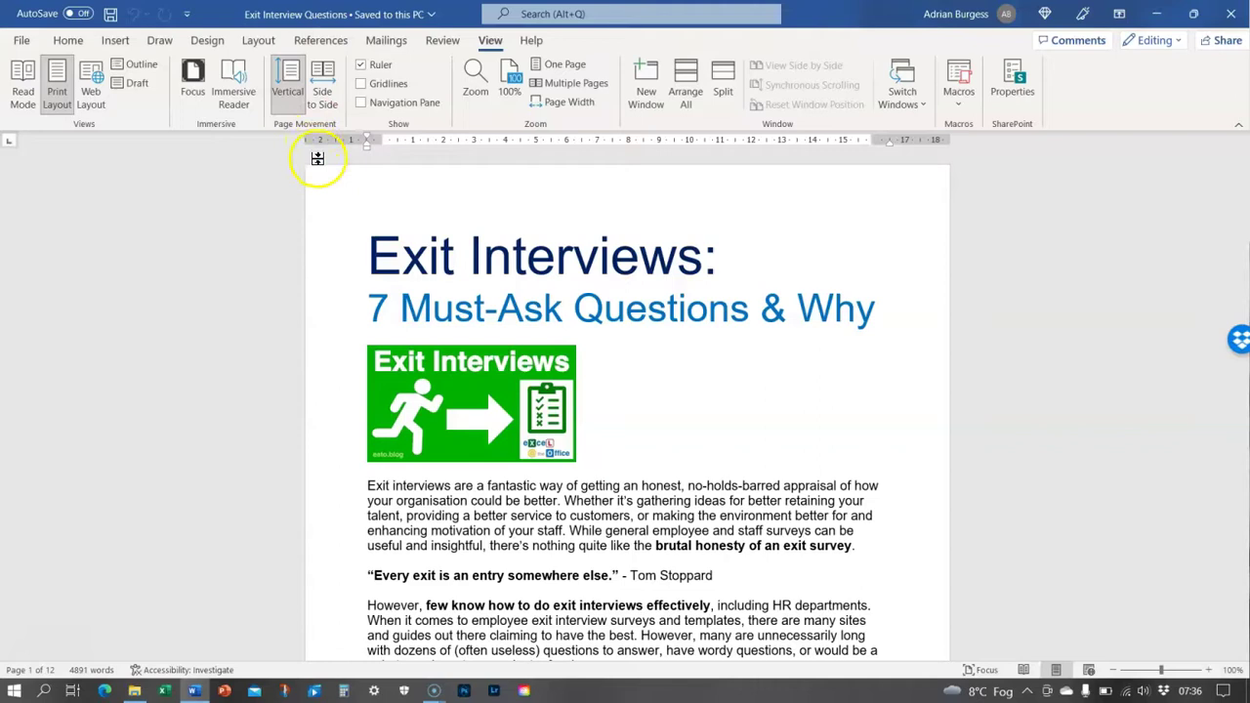
# Step: Place the insertion point in the Exit Interviews title on page 1
pyautogui.click(413, 249)
# Step: With all text selected, shift the left indent slightly left and the right indent right
pyautogui.hotkey('ctrl', 'a')
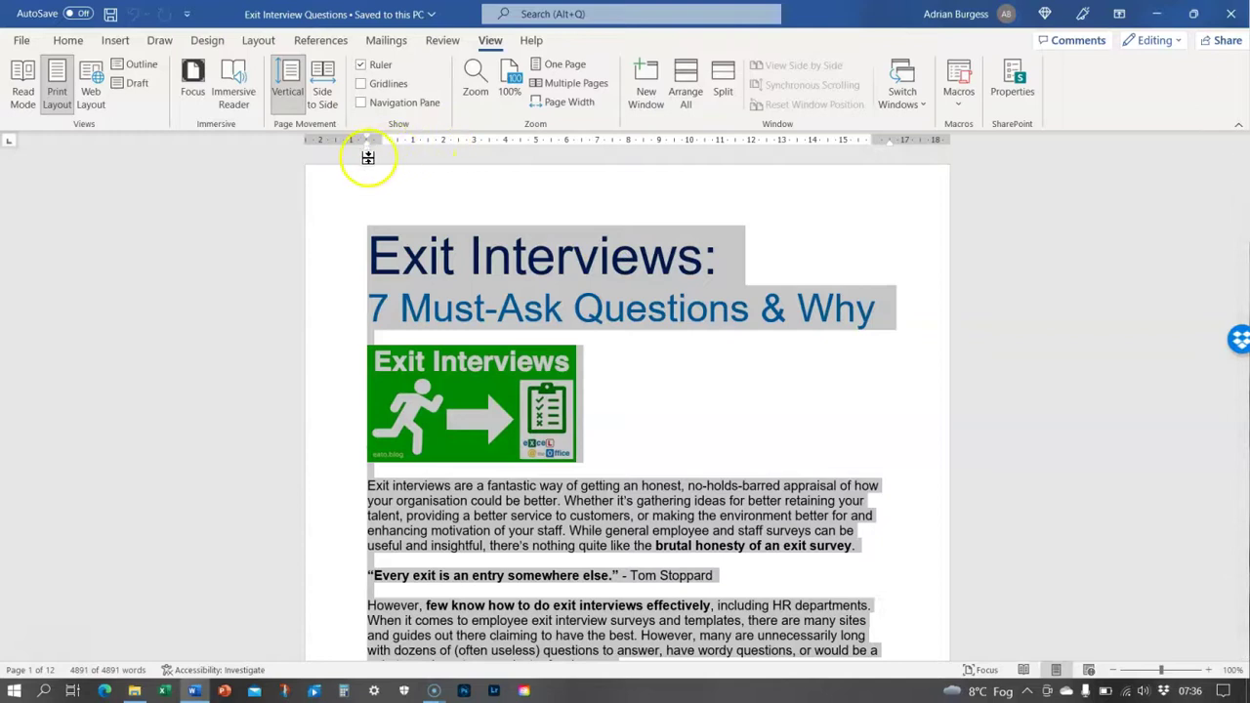
pyautogui.moveTo(365, 147)
pyautogui.mouseDown()
pyautogui.moveTo(351, 146)
pyautogui.moveTo(362, 153)
pyautogui.mouseUp()
pyautogui.hotkey('ctrl', 'a')
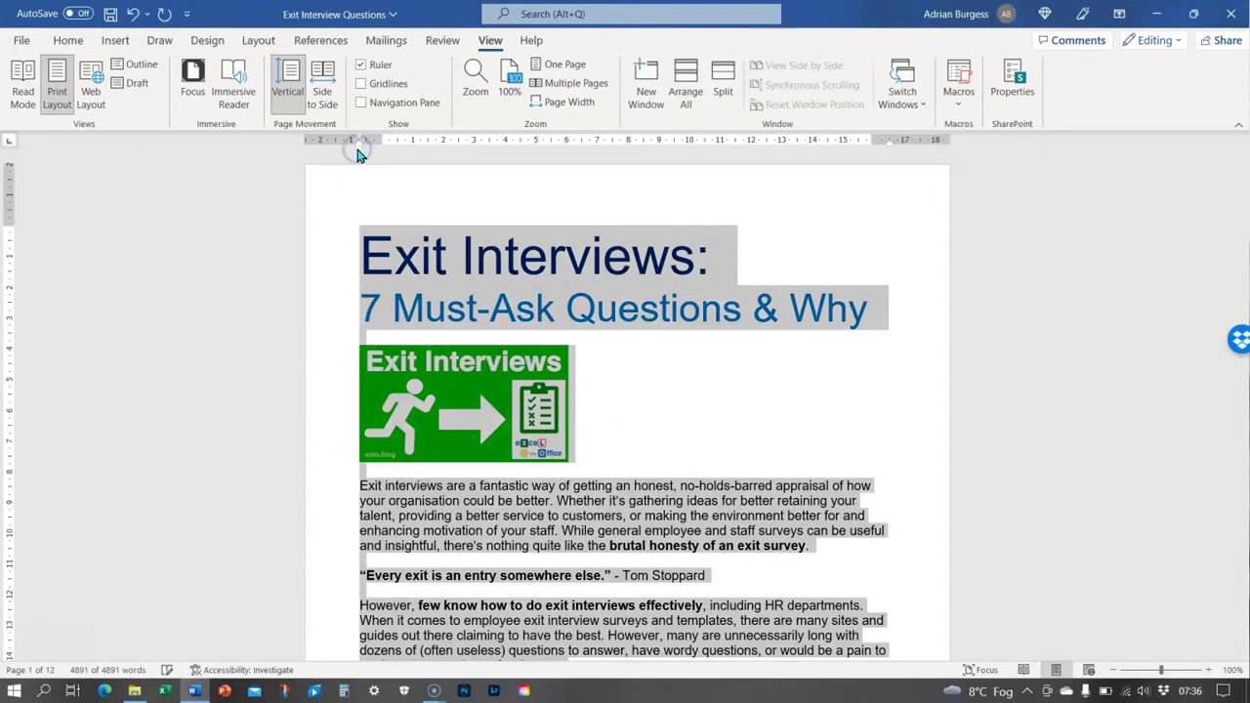
pyautogui.moveTo(889, 147); pyautogui.dragTo(898, 147)
pyautogui.scroll(-10, 817, 371)
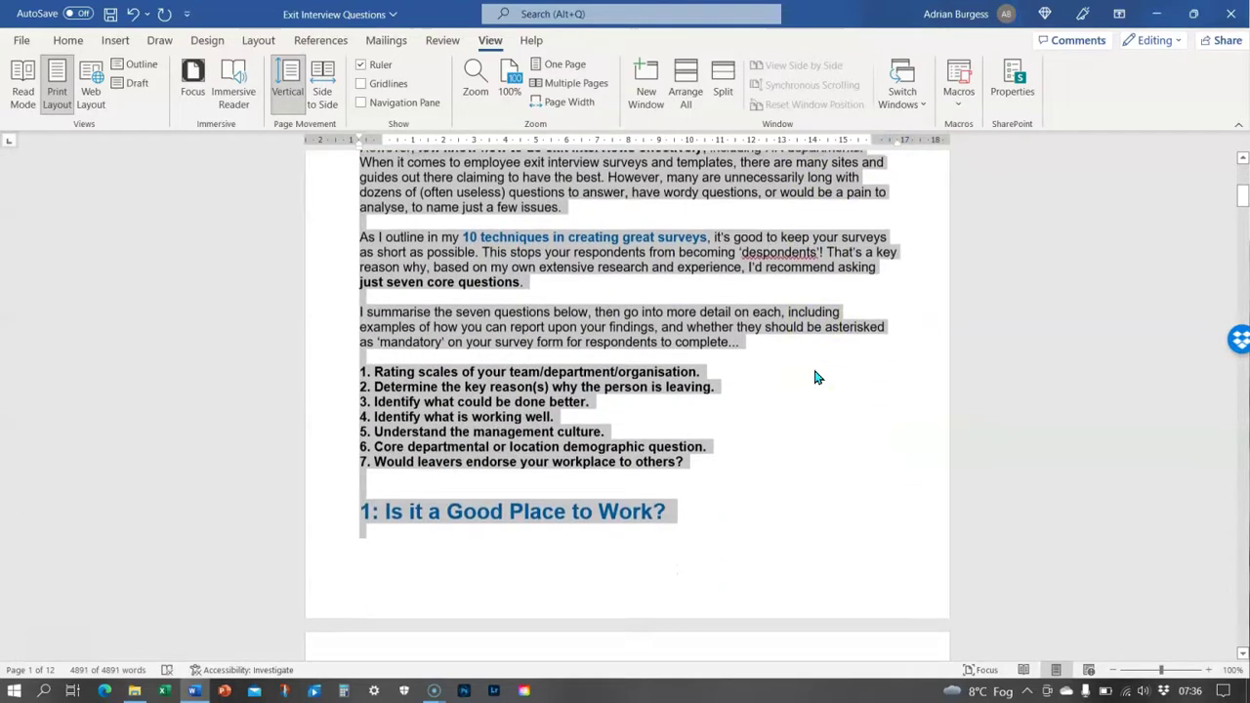
pyautogui.scroll(-1, 817, 378)
pyautogui.click(403, 376)
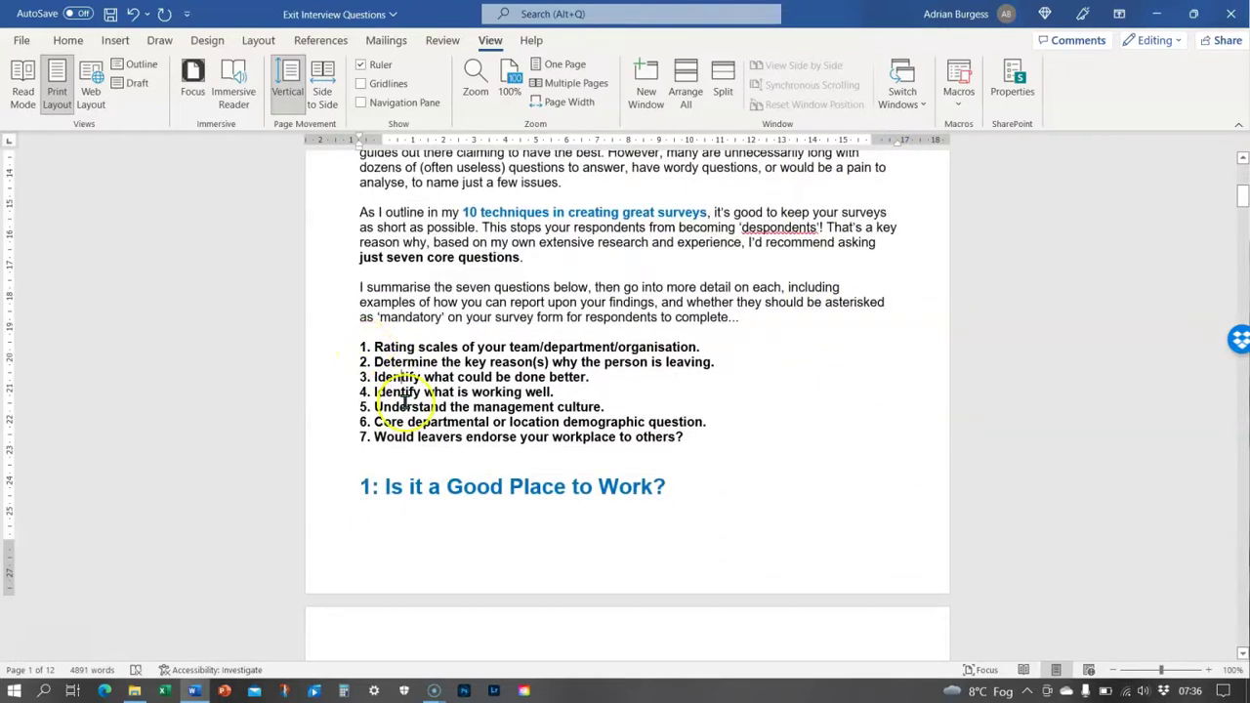
pyautogui.scroll(10, 400, 400)
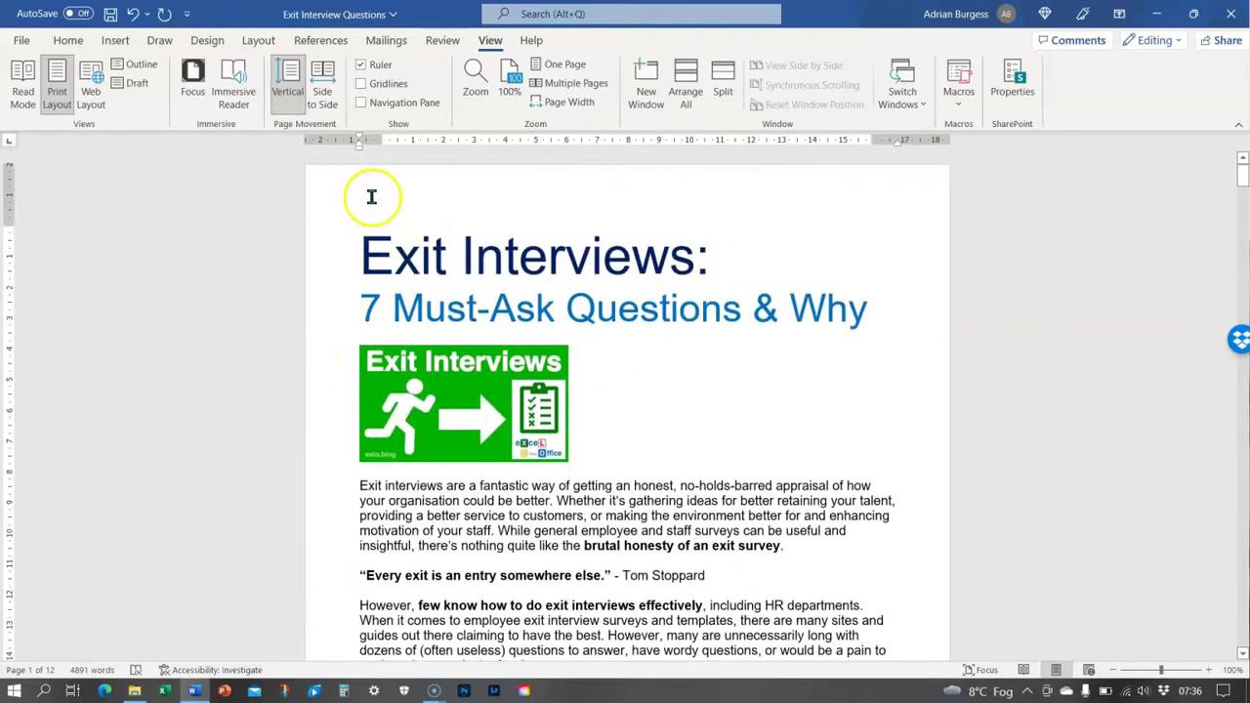
pyautogui.click(360, 151)
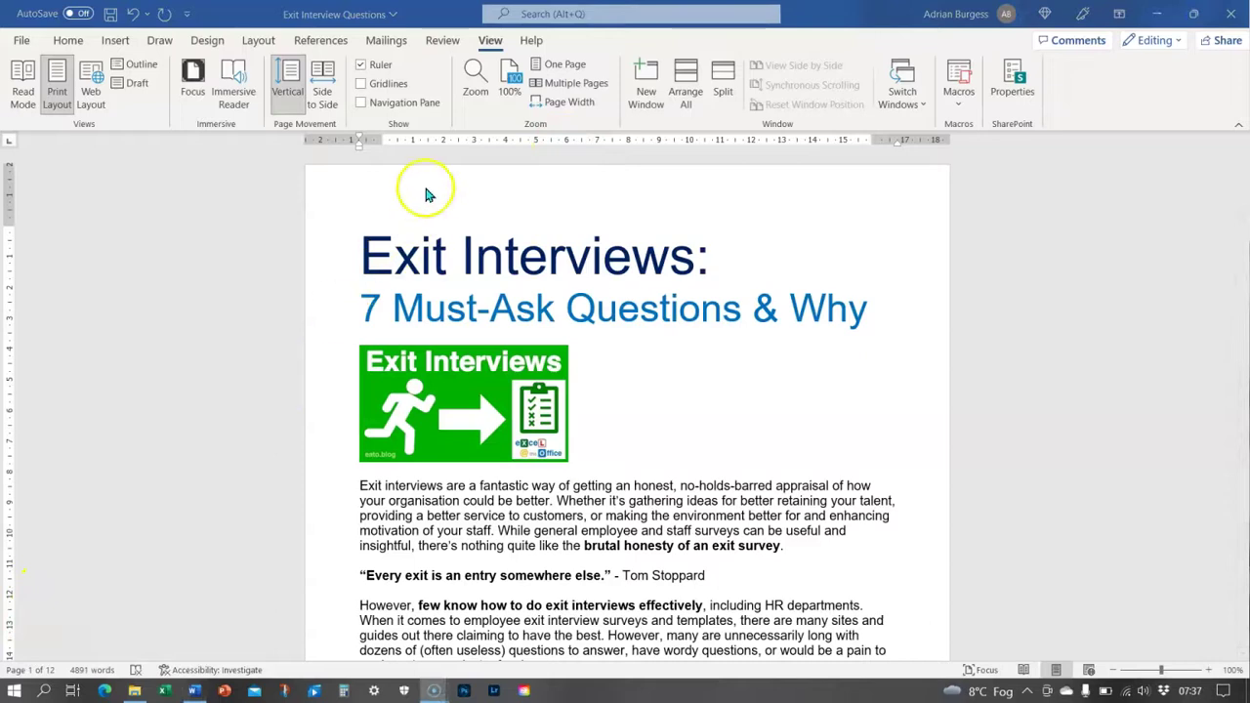
# Step: Toggle the rulers off and on twice, leaving them visible
pyautogui.click(361, 66)
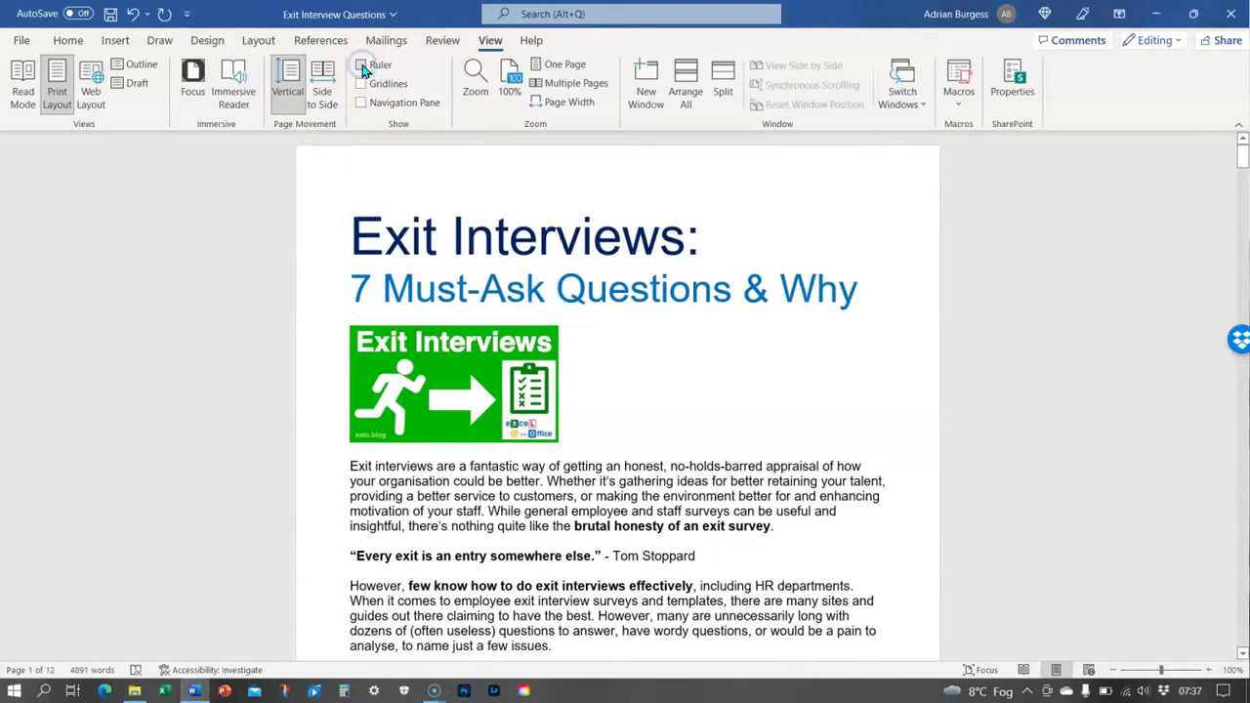
pyautogui.click(361, 67)
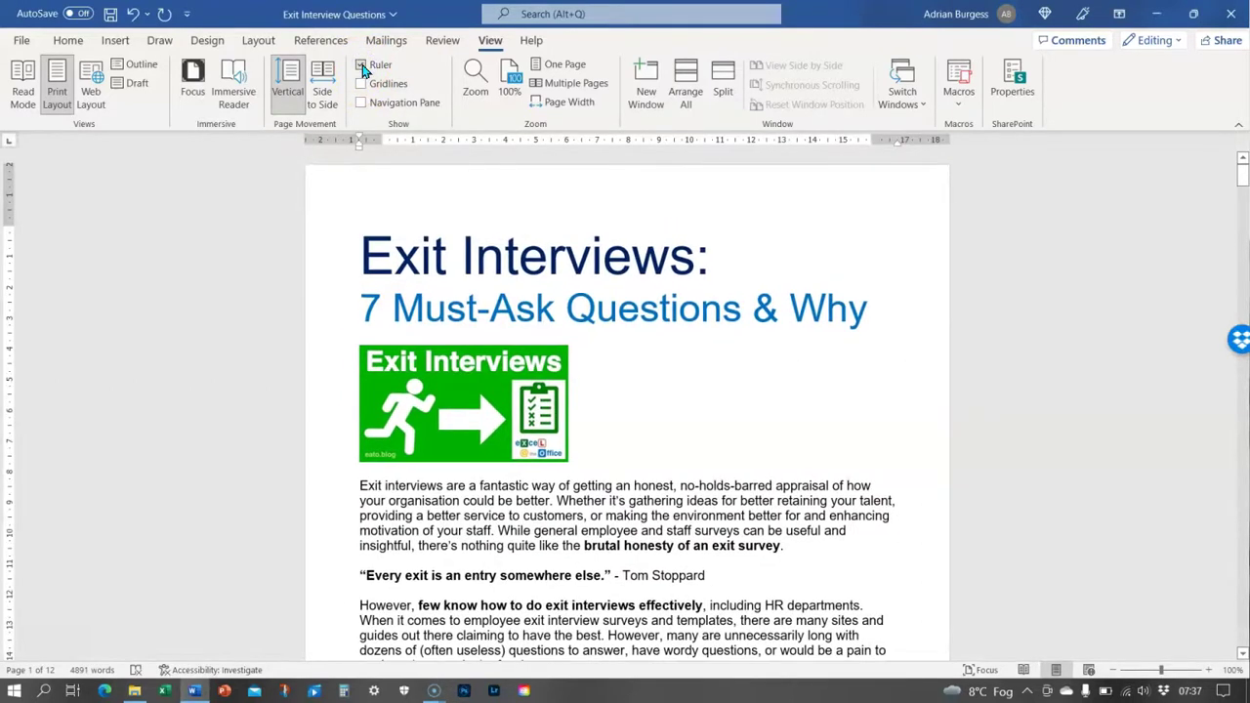
pyautogui.click(361, 67)
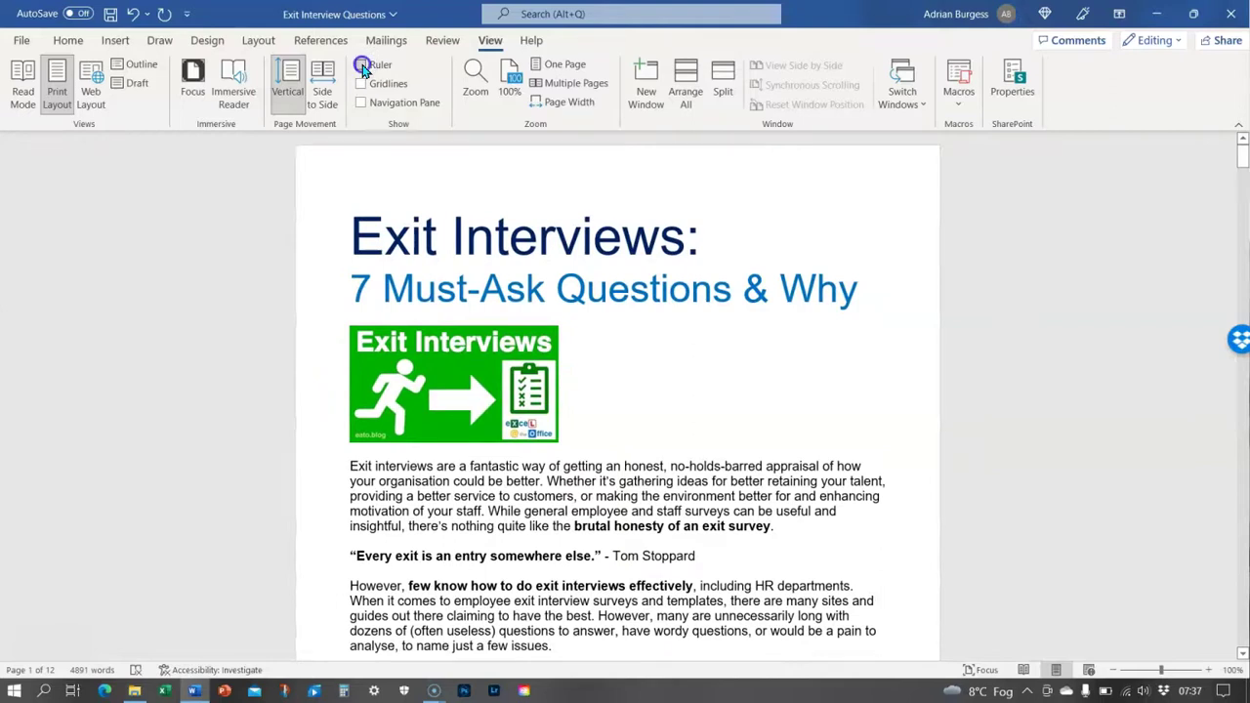
pyautogui.click(361, 67)
# Step: Turn on Gridlines and scroll through the gridded page
pyautogui.click(361, 84)
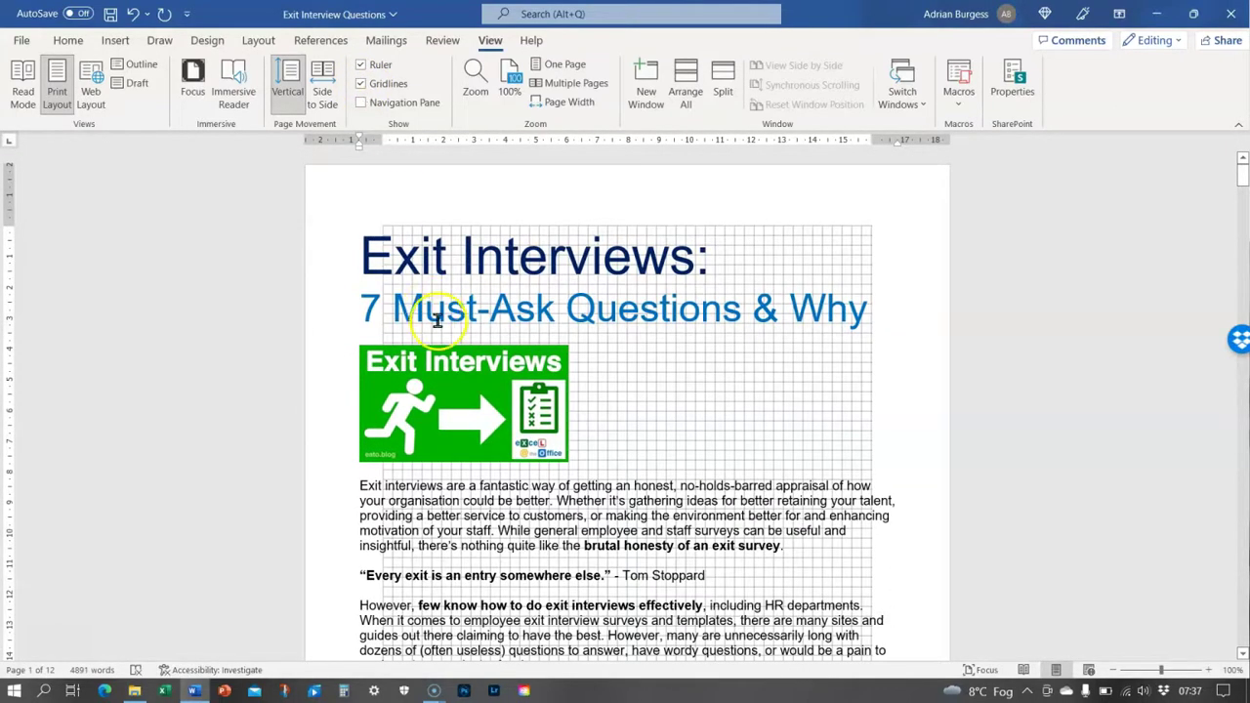
pyautogui.scroll(-5, 438, 322)
pyautogui.scroll(5, 439, 323)
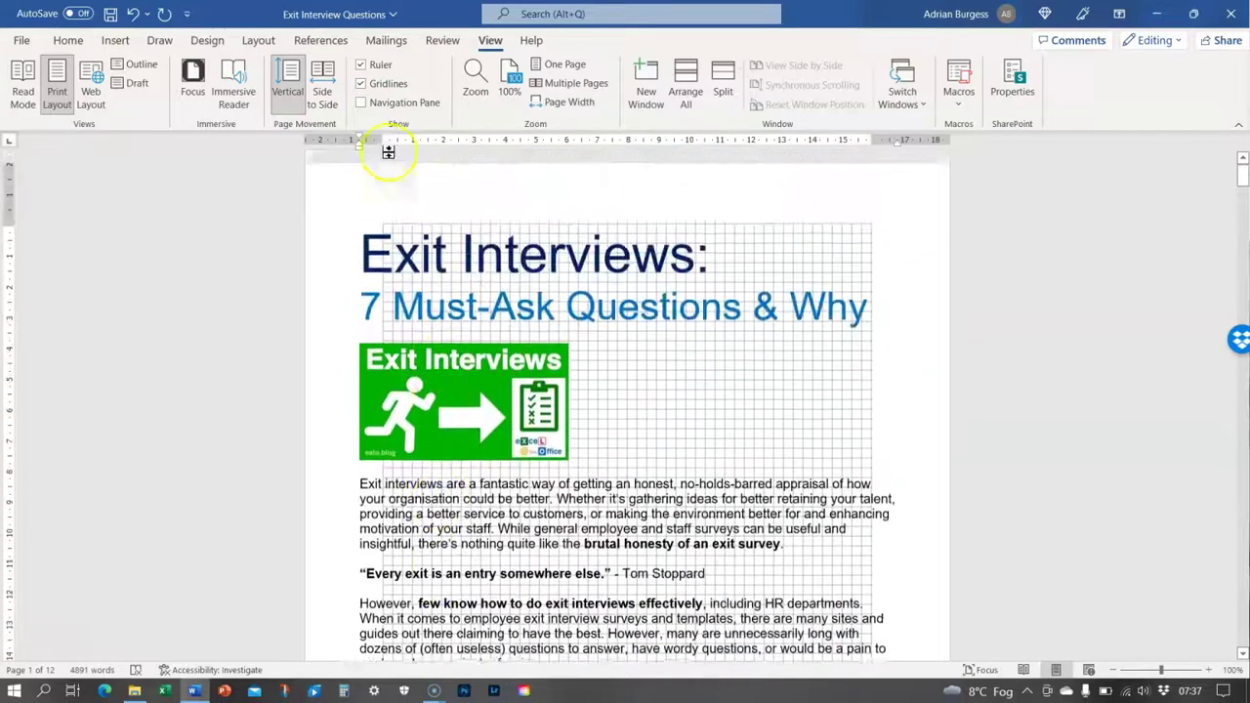
pyautogui.scroll(-1, 441, 332)
pyautogui.scroll(-1, 442, 332)
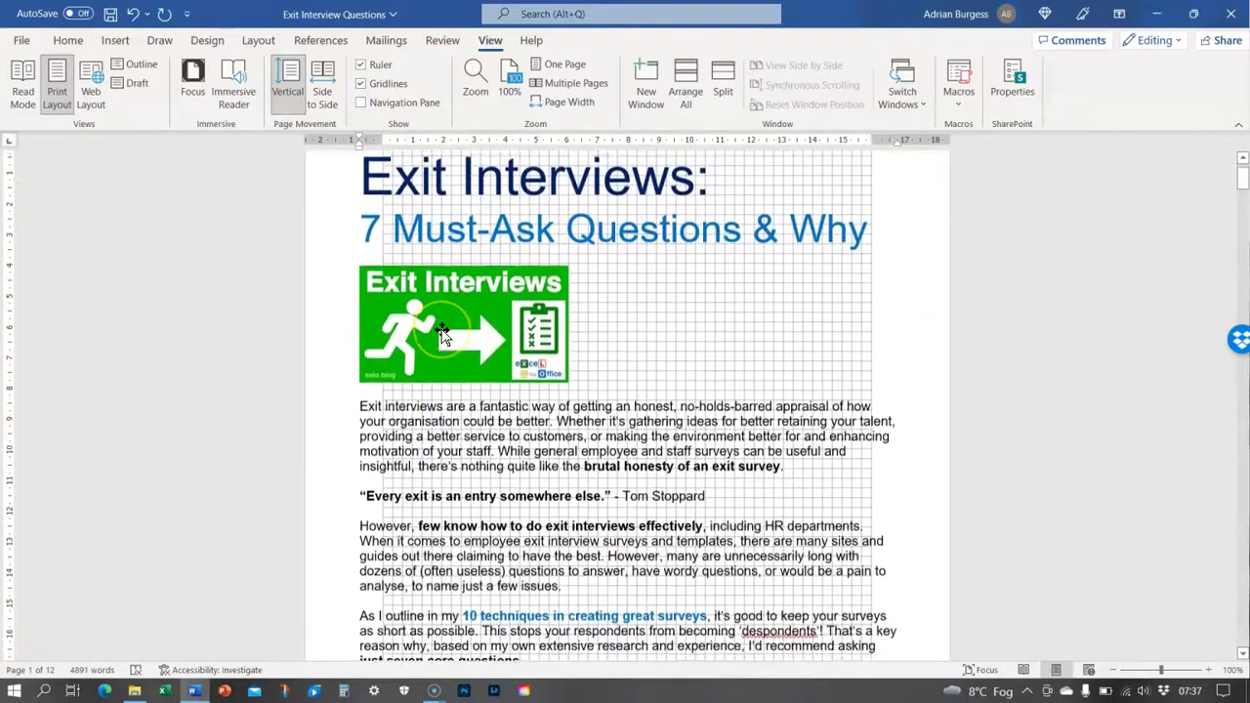
pyautogui.moveTo(442, 332); pyautogui.dragTo(466, 223)
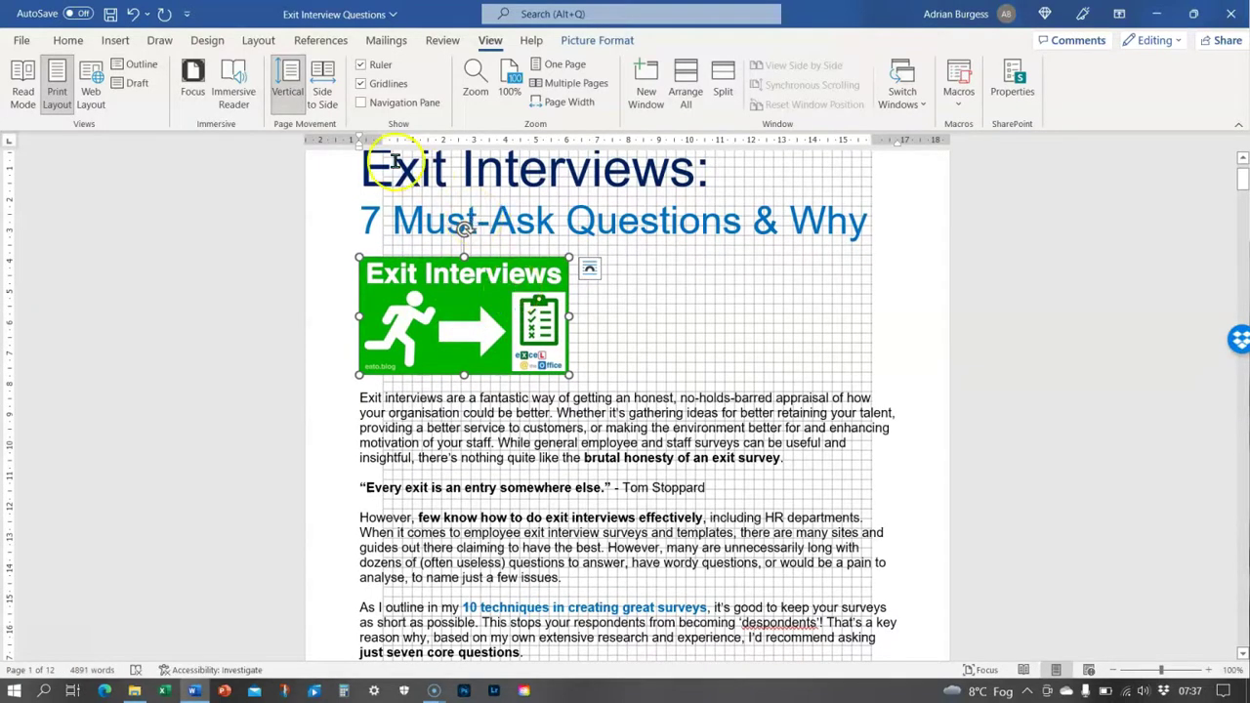
pyautogui.scroll(1, 403, 173)
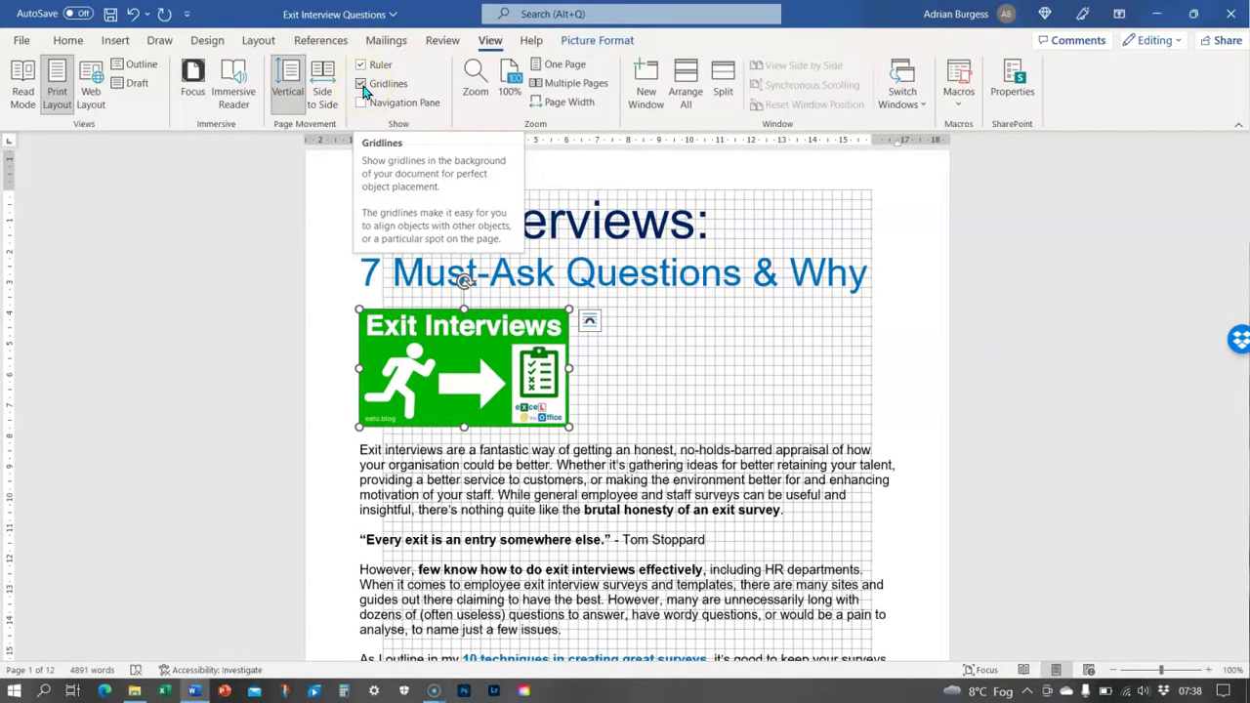
# Step: Turn off Gridlines, open the Navigation Pane, and select the '7 Must-Ask Questions & Why' subtitle
pyautogui.click(361, 84)
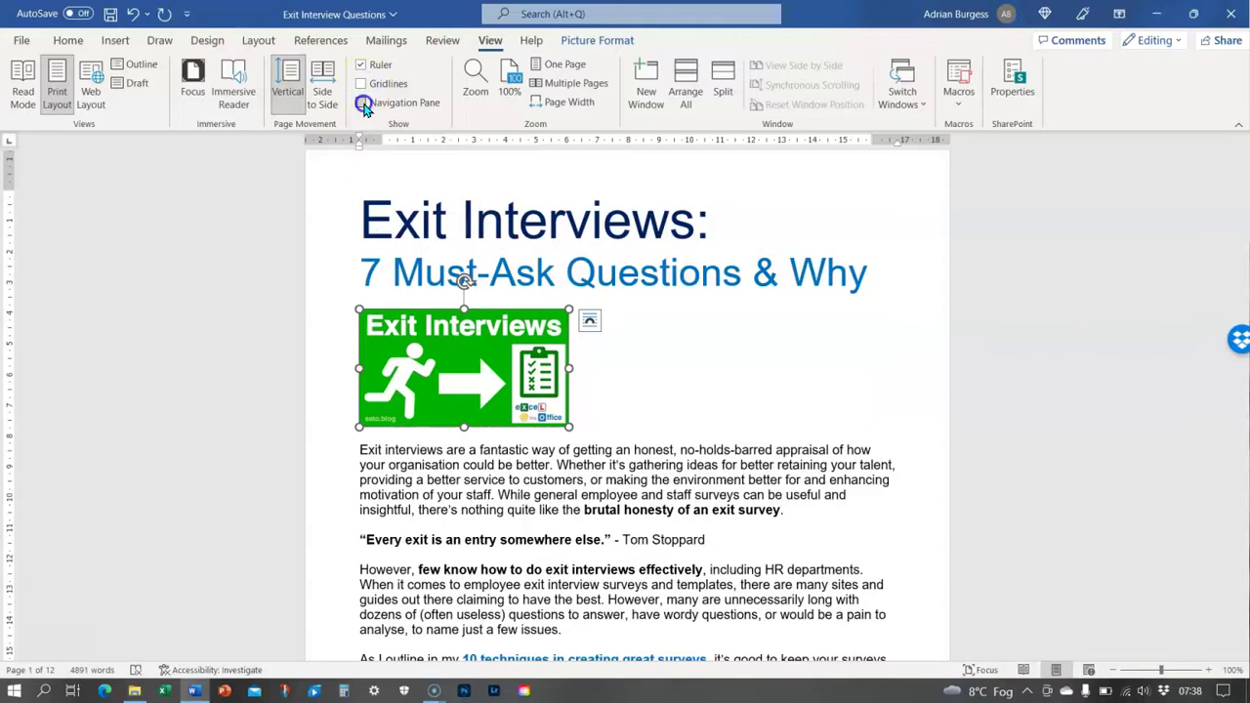
pyautogui.click(363, 103)
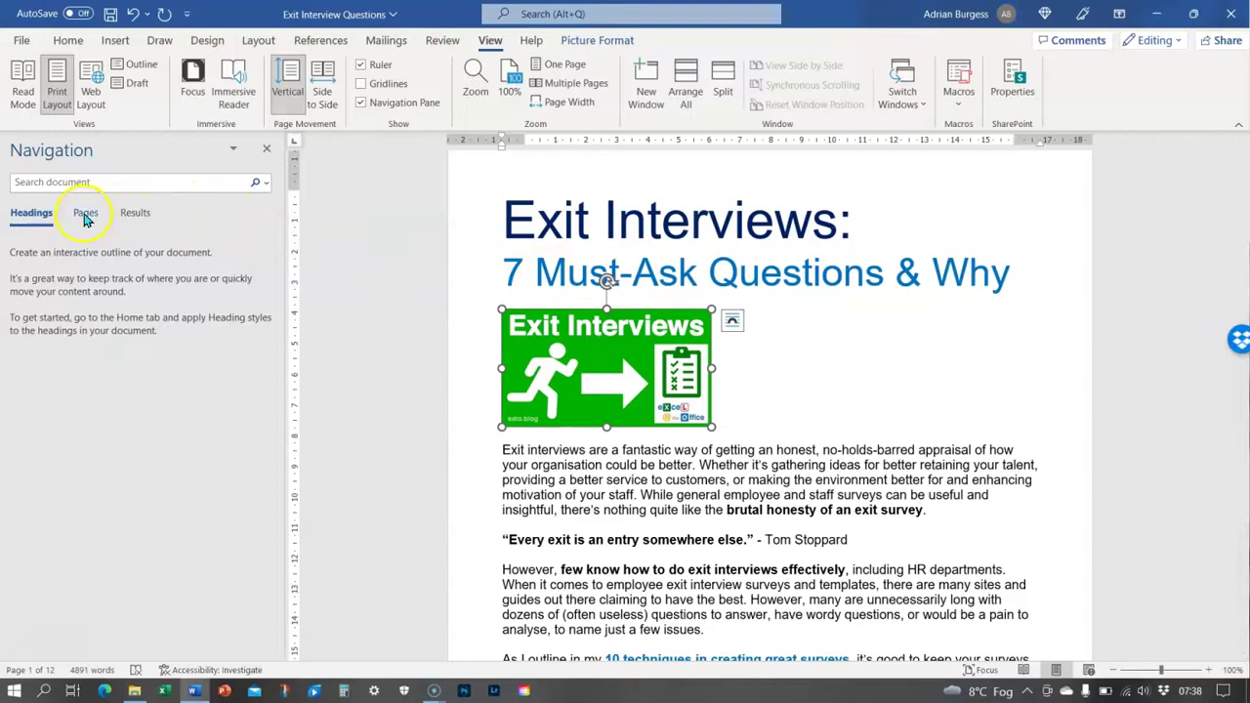
pyautogui.click(767, 403)
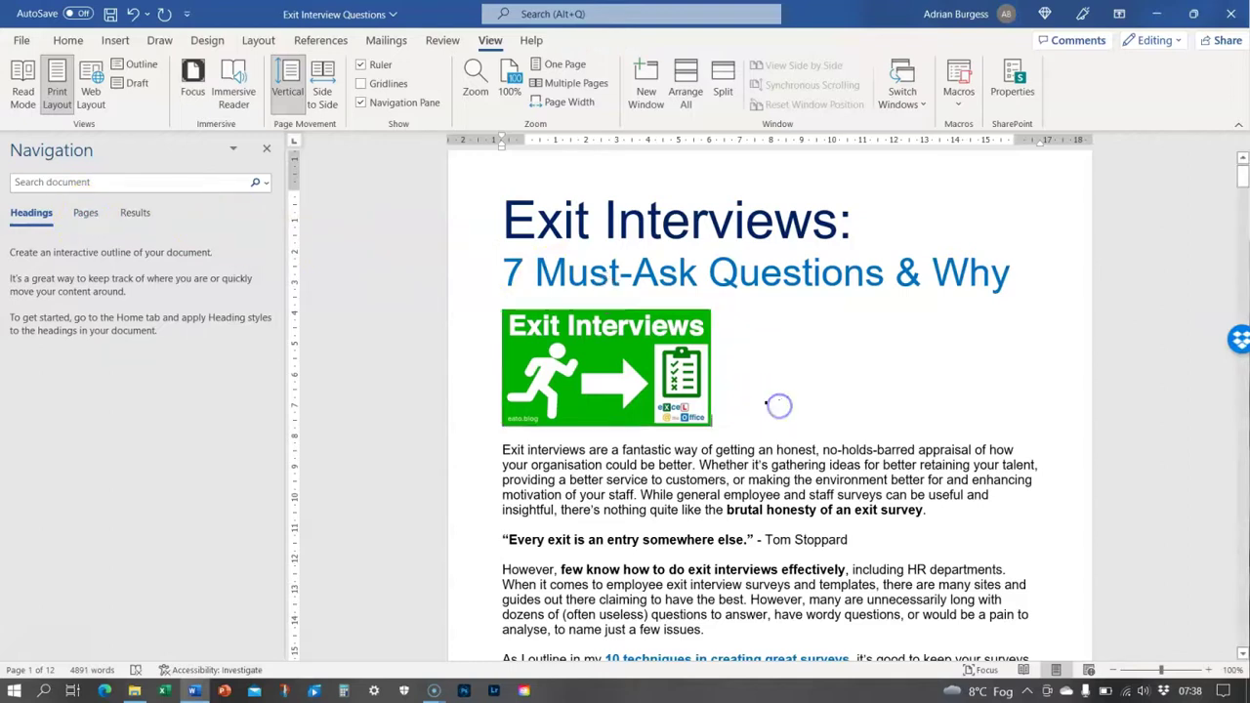
pyautogui.tripleClick(613, 279)
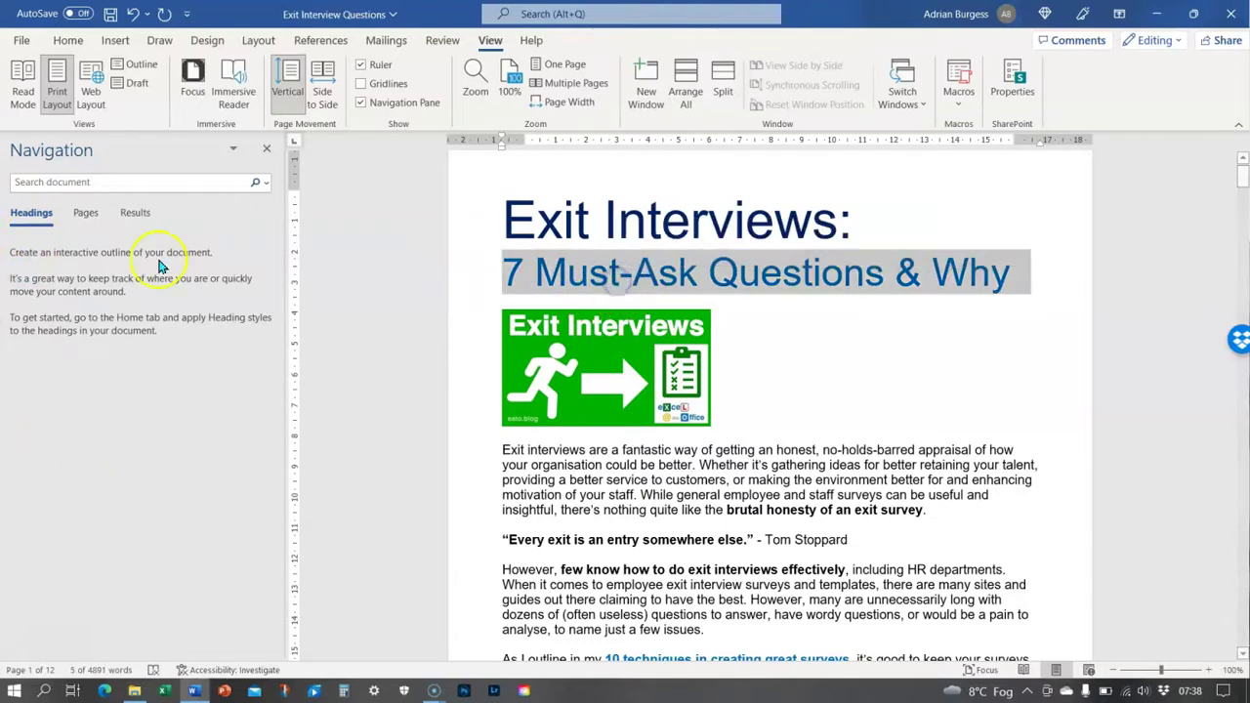
# Step: Show page thumbnails in the Navigation Pane and jump to pages 2, 4 and 9
pyautogui.click(88, 214)
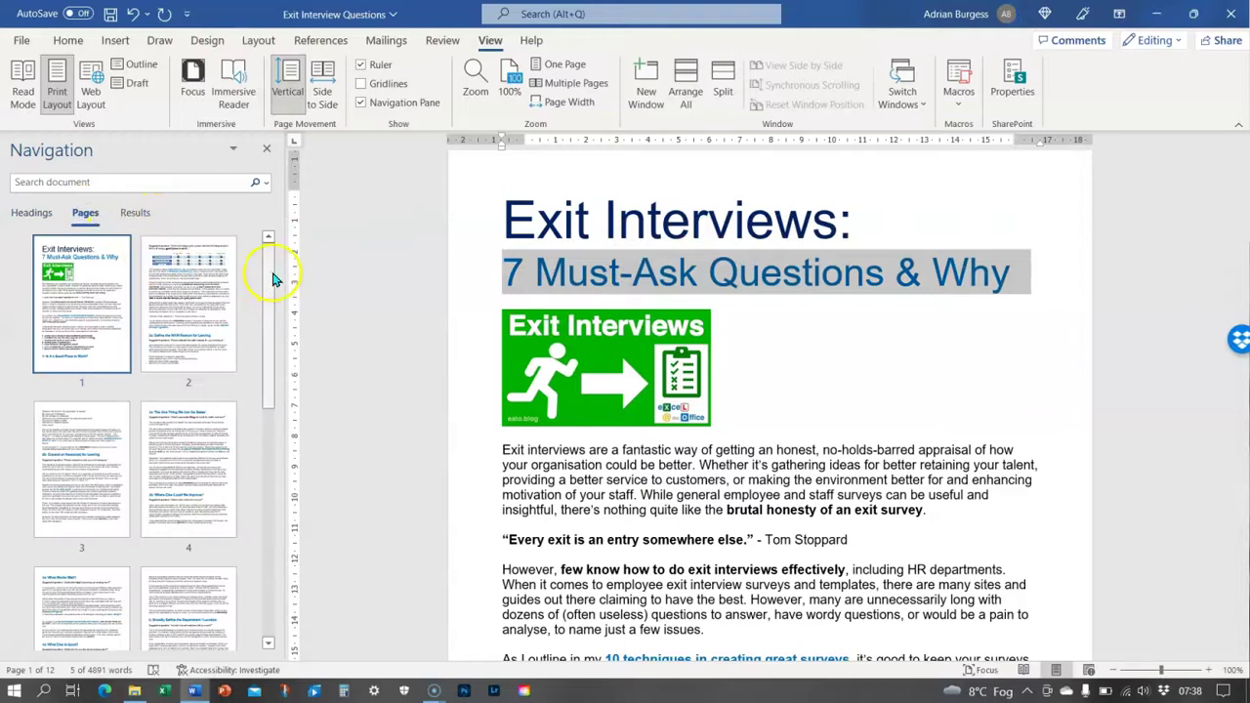
pyautogui.click(377, 279)
pyautogui.scroll(1, 375, 281)
pyautogui.click(529, 250)
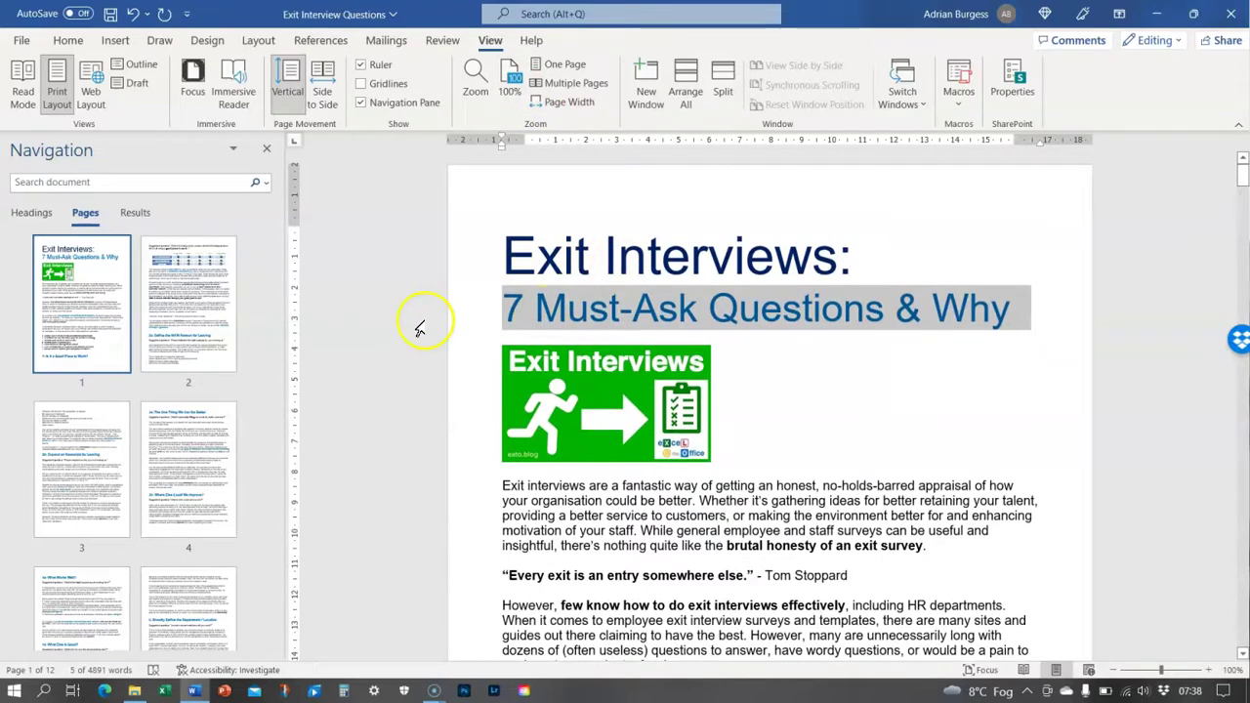
pyautogui.click(192, 302)
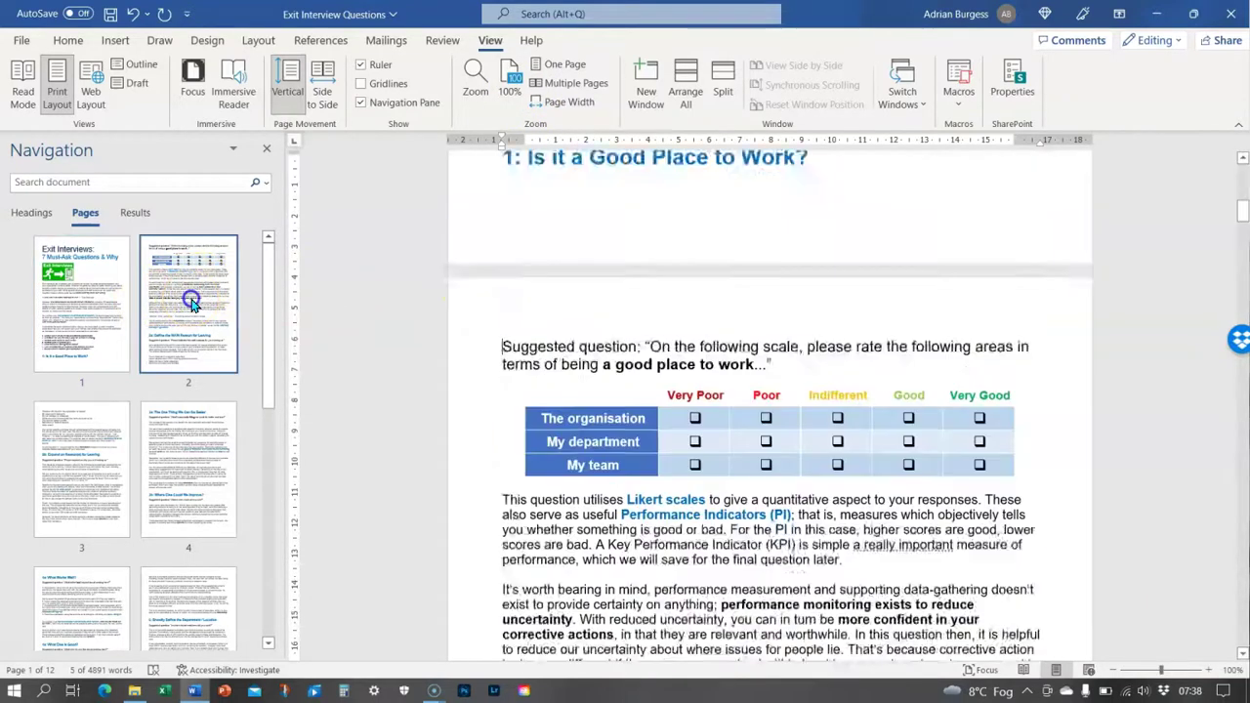
pyautogui.click(185, 434)
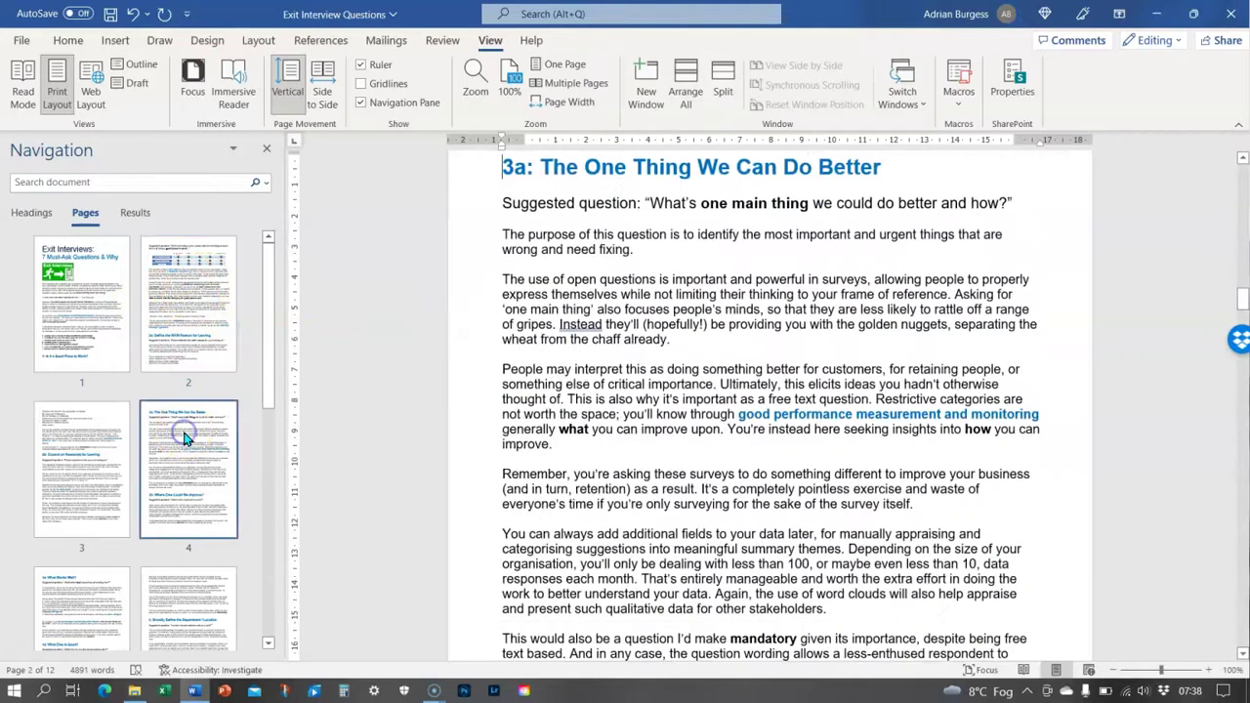
pyautogui.scroll(-5, 185, 439)
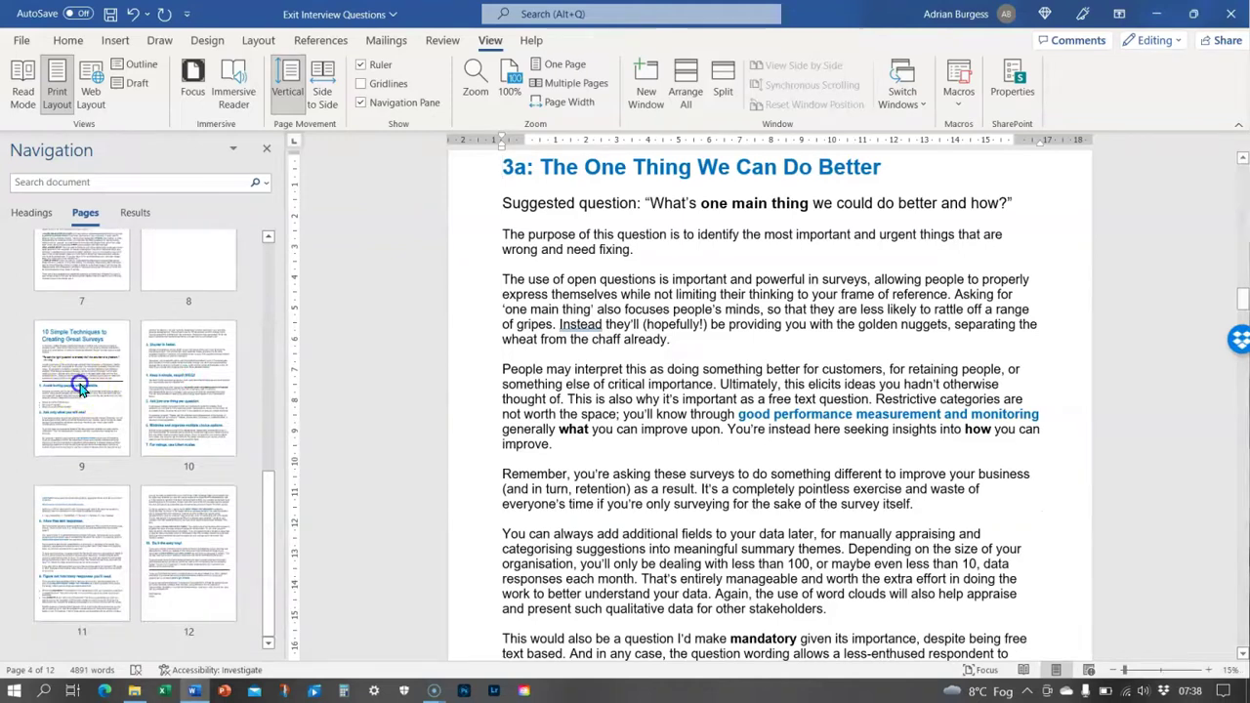
pyautogui.click(81, 390)
pyautogui.scroll(-2, 618, 326)
pyautogui.scroll(3, 618, 326)
pyautogui.scroll(-2, 618, 326)
pyautogui.scroll(-7, 618, 326)
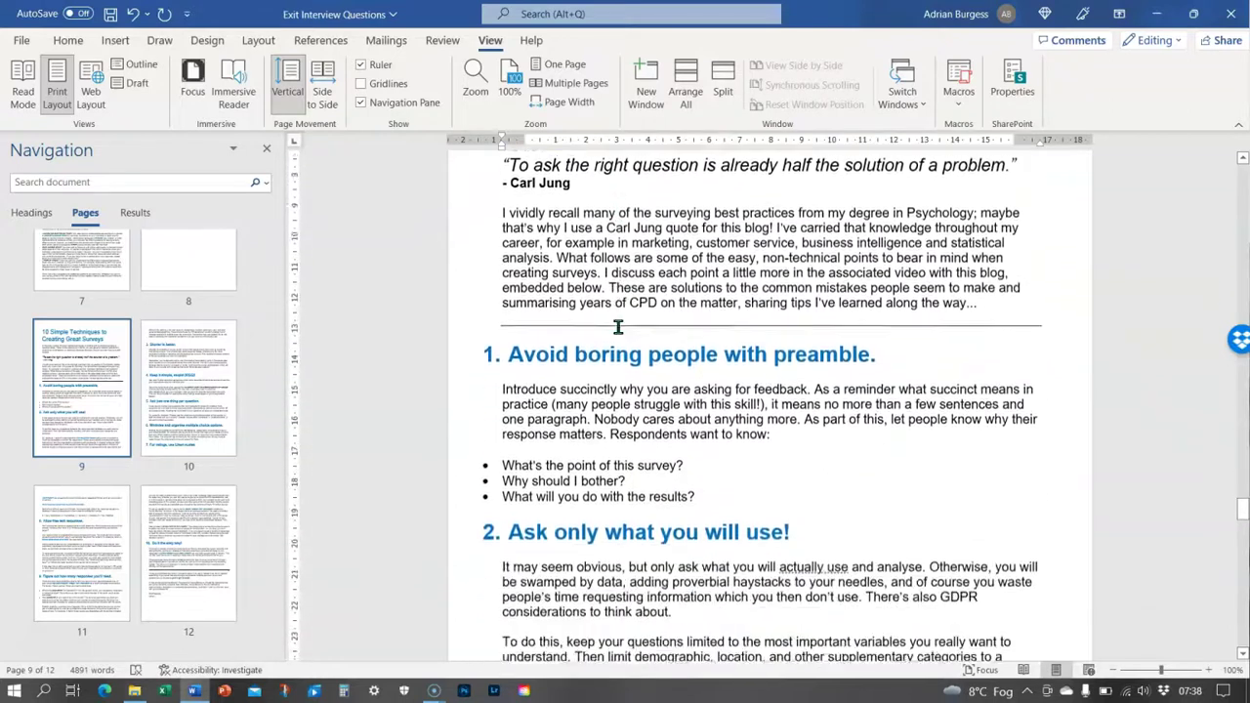
# Step: Select the text from the 'Avoid boring people' heading through the next heading
pyautogui.click(505, 293)
pyautogui.moveTo(506, 293); pyautogui.dragTo(677, 521)
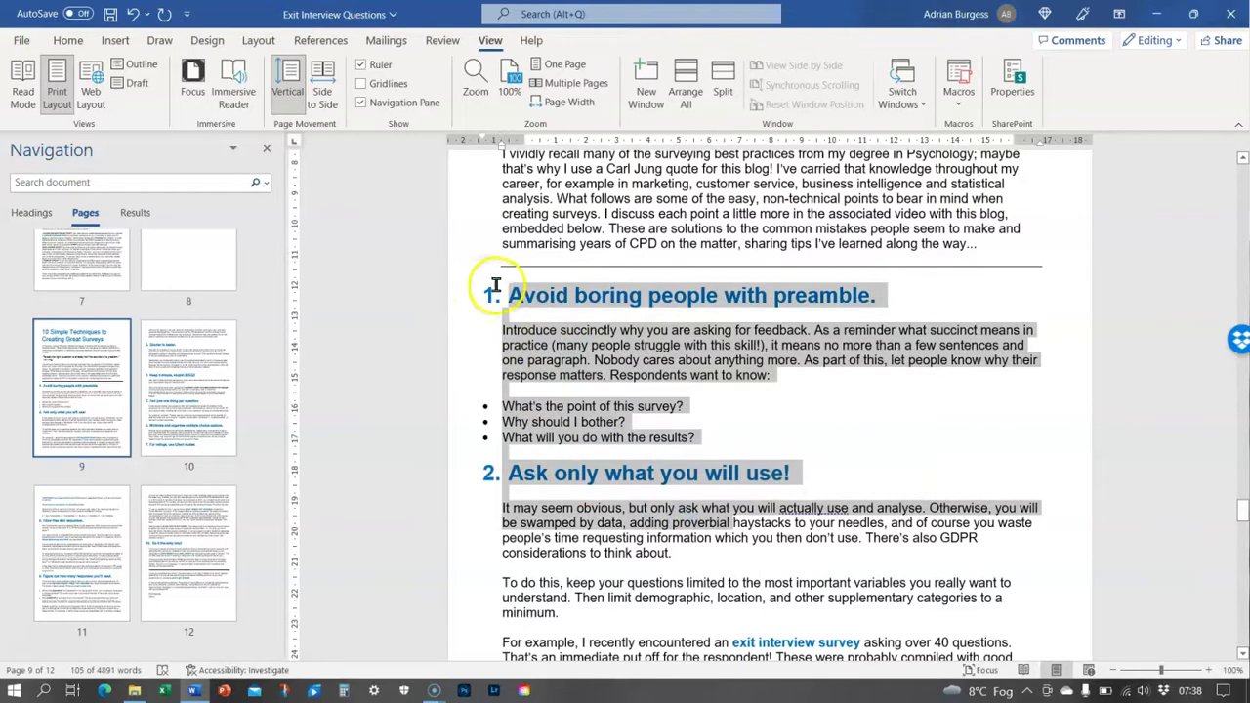
pyautogui.scroll(1, 490, 309)
pyautogui.scroll(20, 490, 309)
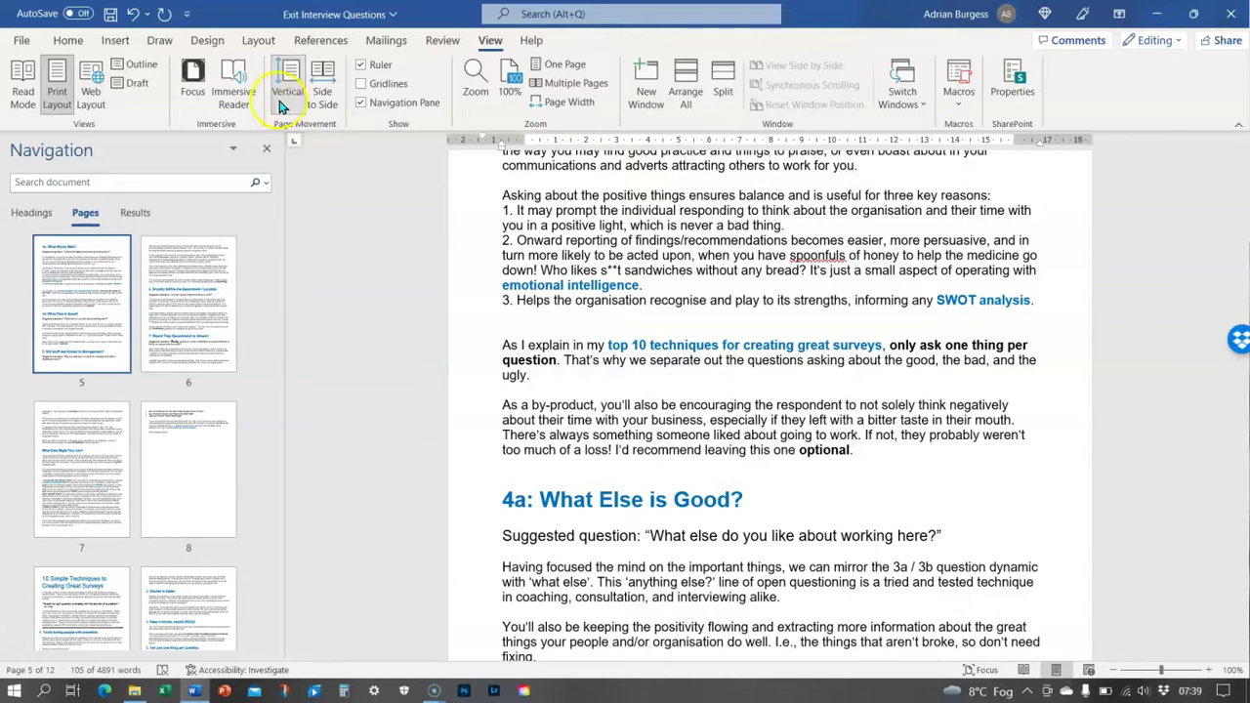
# Step: Preview the document in Read Mode, then return to Print Layout at the page 1 title
pyautogui.click(339, 149)
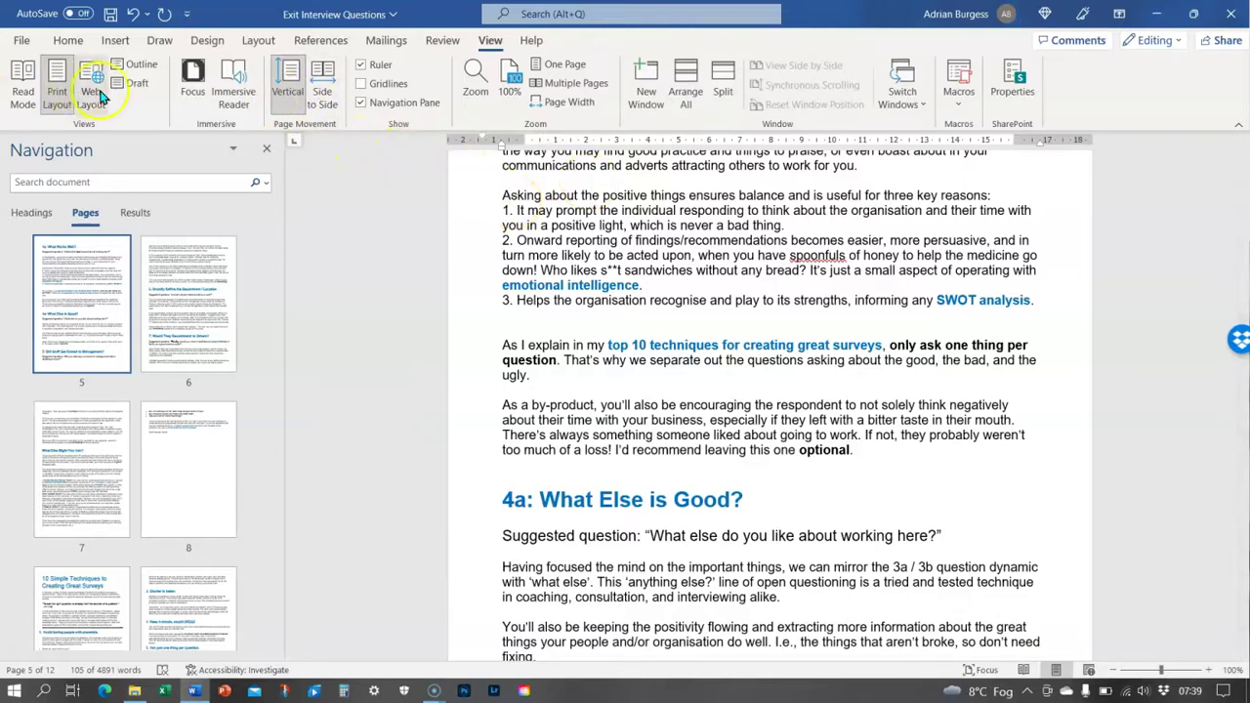
pyautogui.click(21, 95)
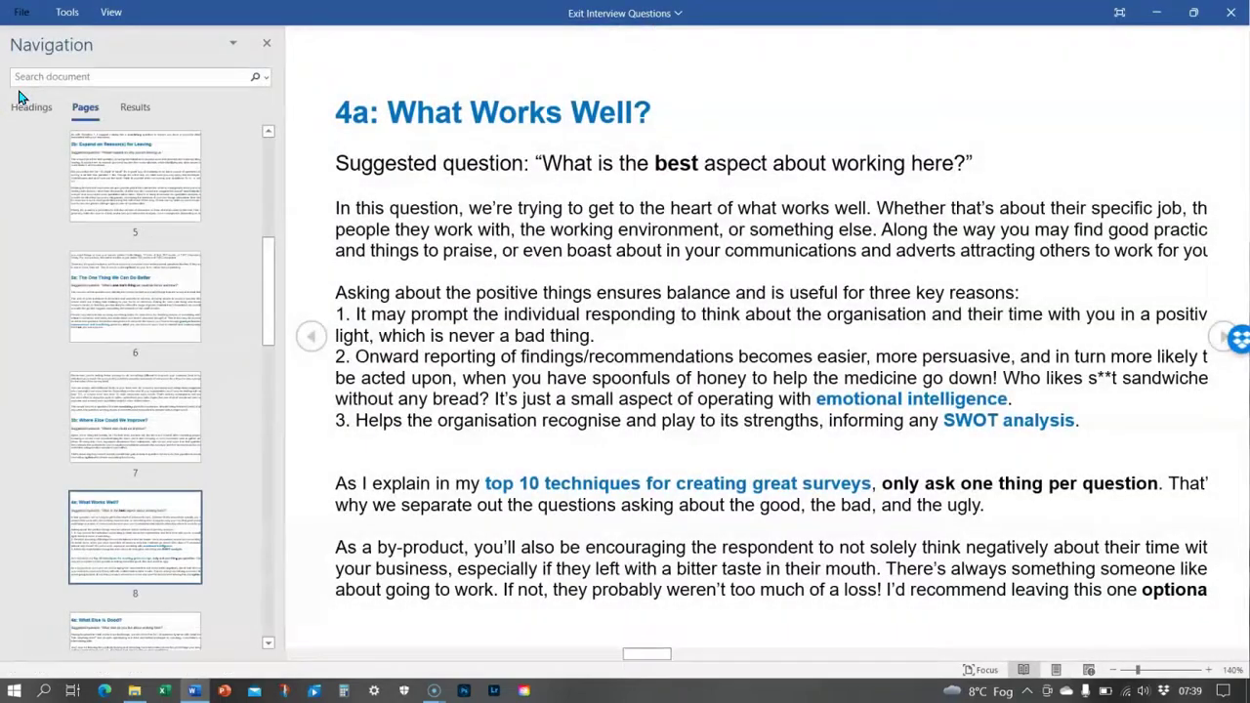
pyautogui.press('Escape')
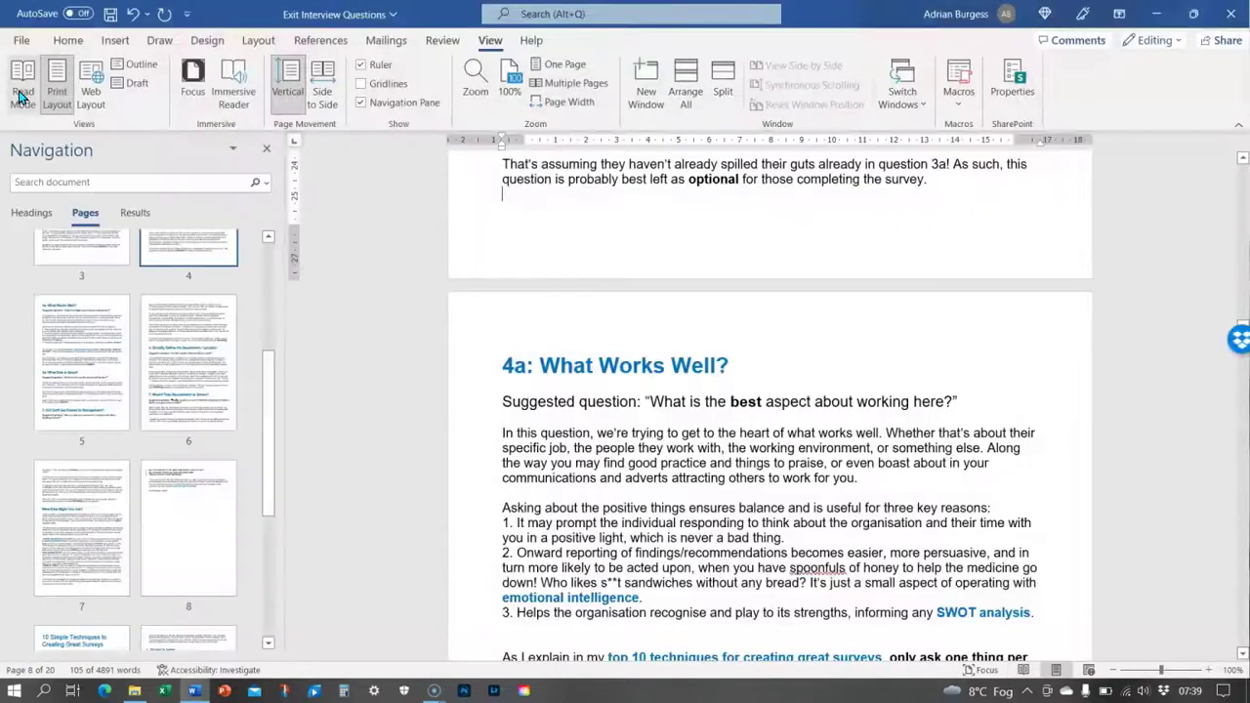
pyautogui.scroll(5, 488, 376)
pyautogui.scroll(20, 490, 378)
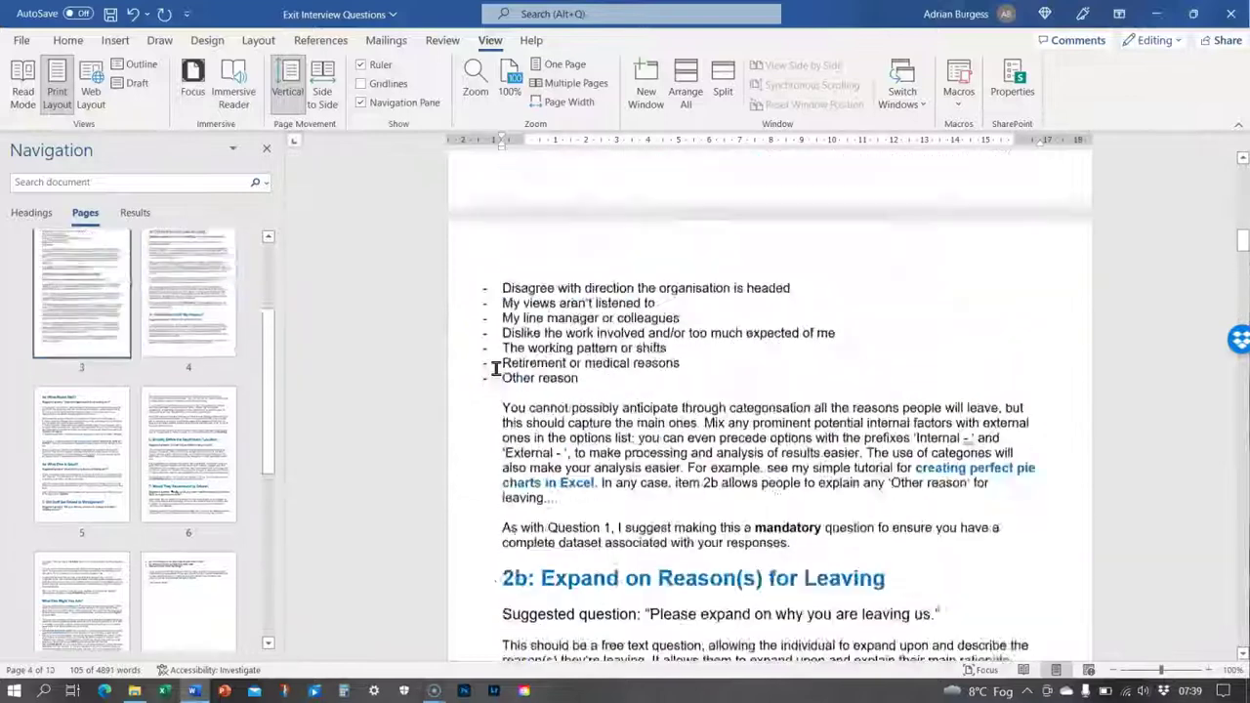
pyautogui.click(594, 210)
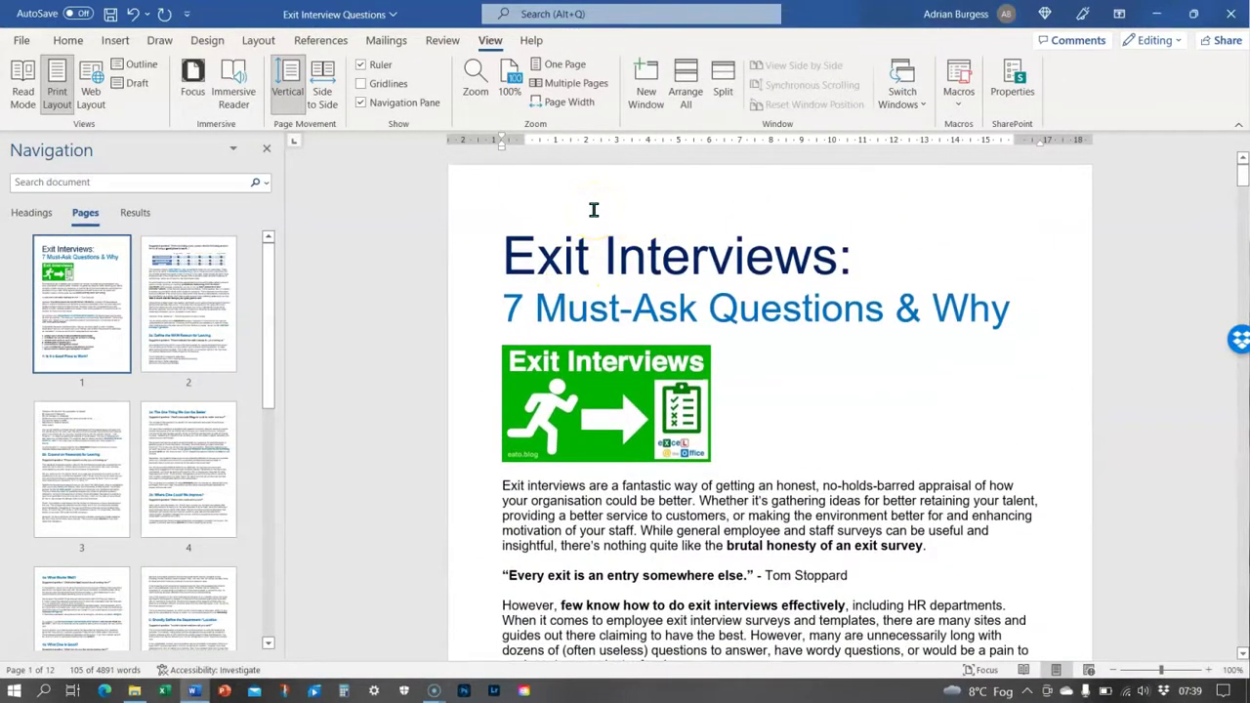
pyautogui.click(477, 260)
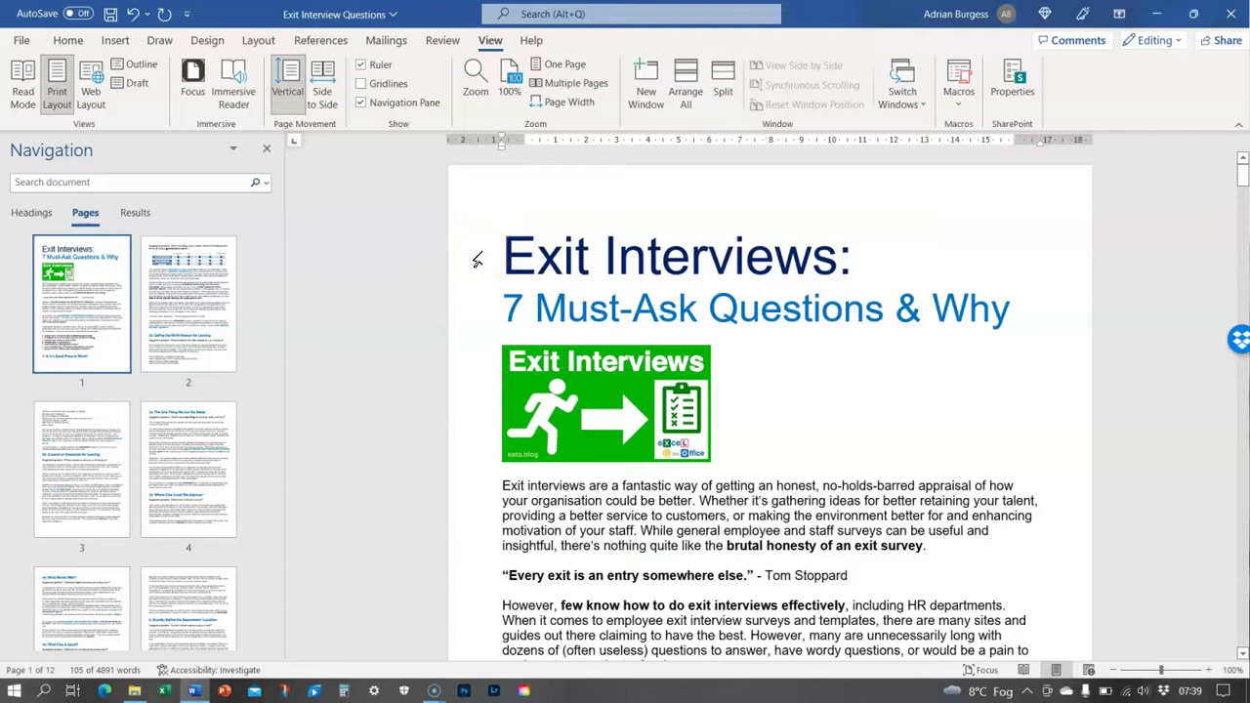
pyautogui.click(435, 233)
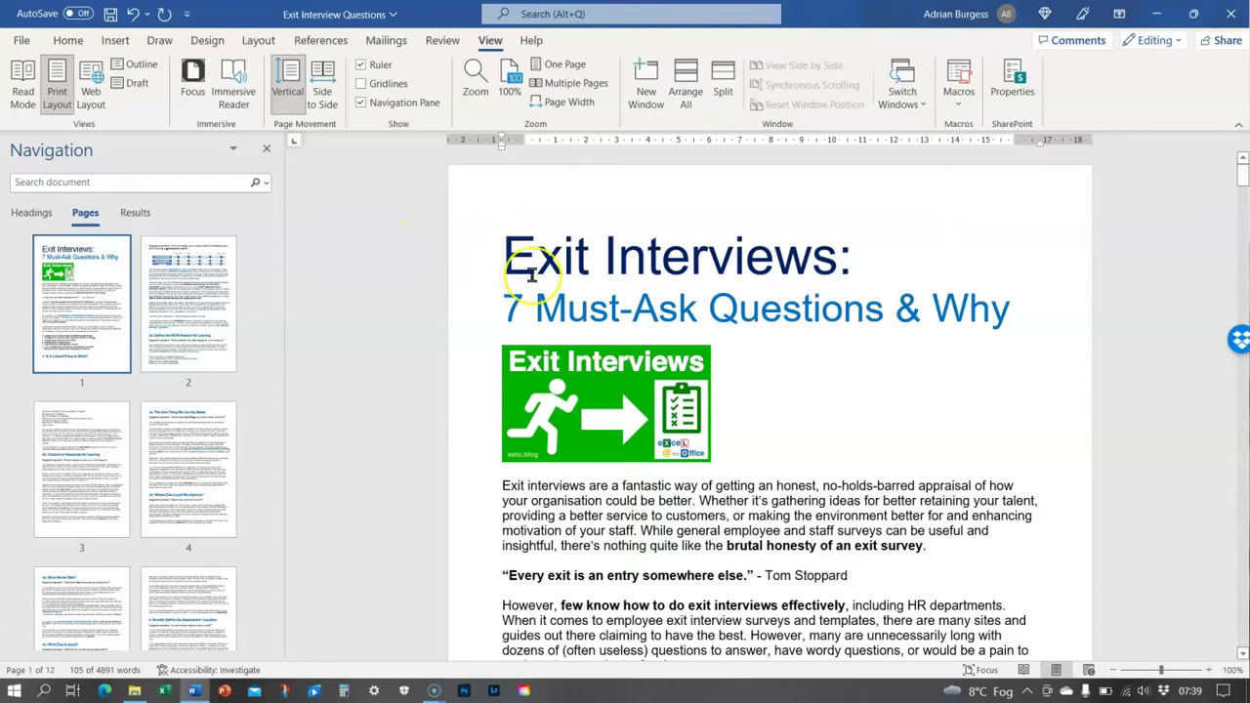